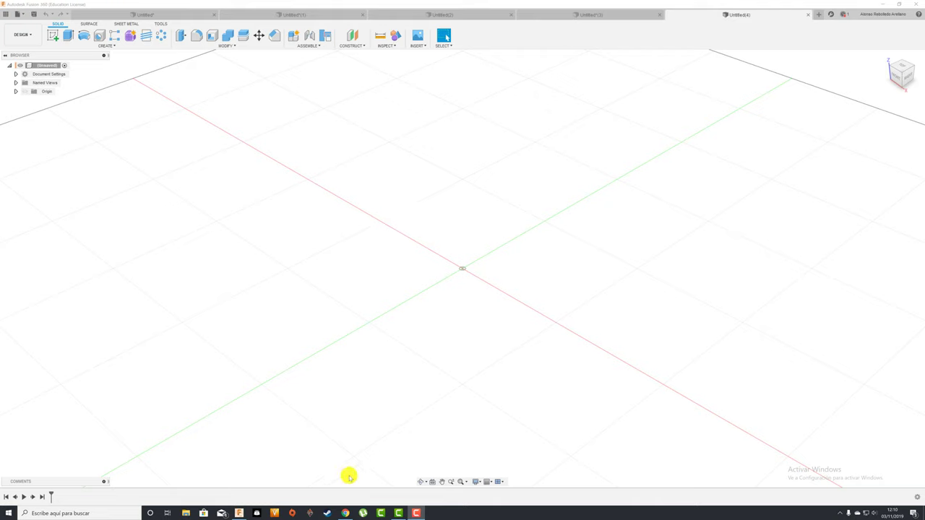
Bring the Google Images results for 'twisted fusion 360' in front of the empty design.
{"action": "left_click", "coordinate": [346, 513]}
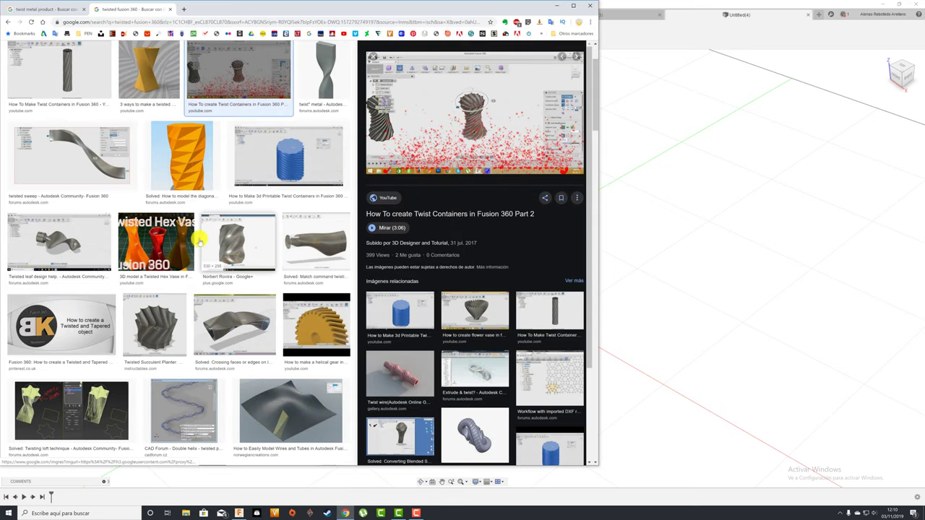
Browse the twist-metal and twisted fusion 360 image references, then minimize the browser.
{"action": "scroll", "coordinate": [217, 206], "scroll_direction": "up", "scroll_amount": 1}
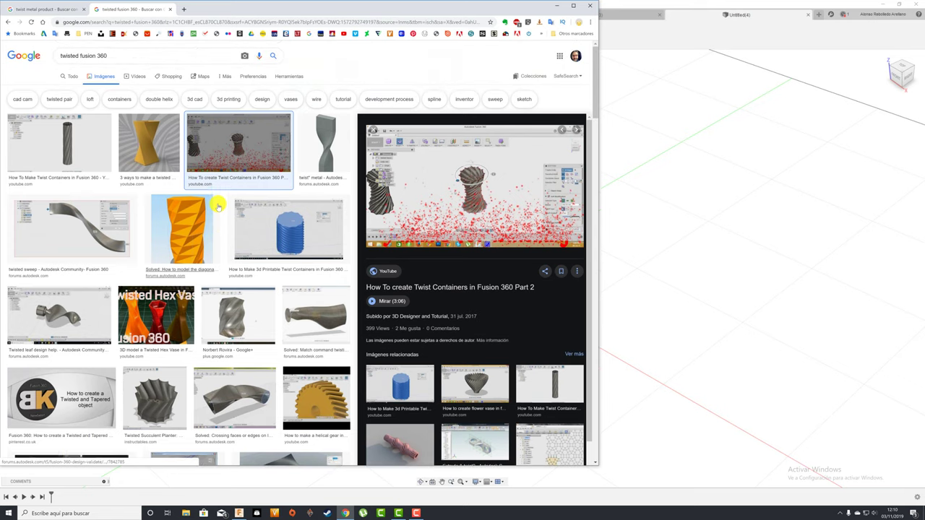
{"action": "left_click", "coordinate": [56, 10]}
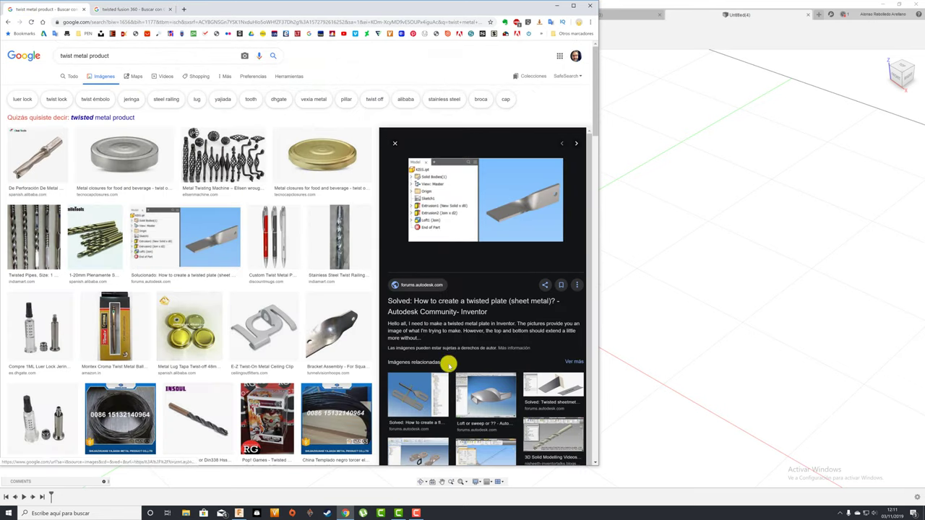
{"action": "left_click", "coordinate": [416, 389]}
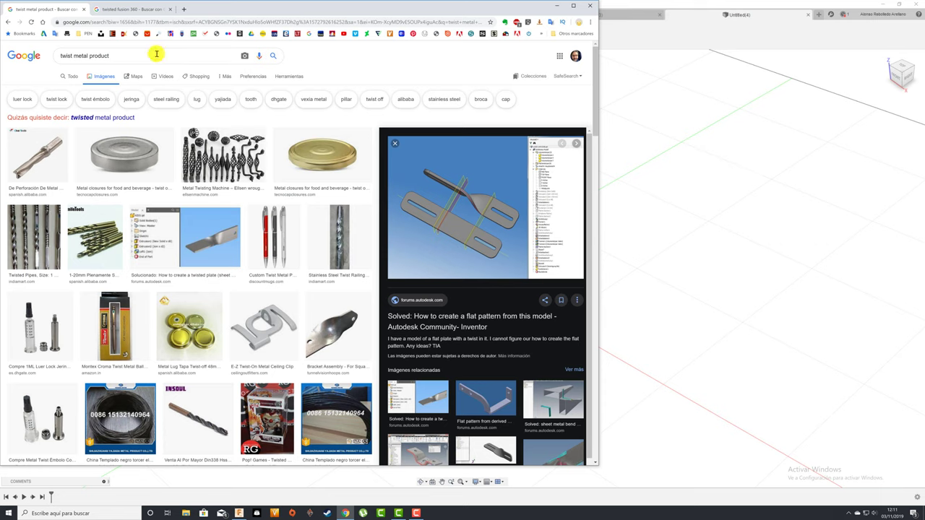
{"action": "left_click", "coordinate": [127, 10]}
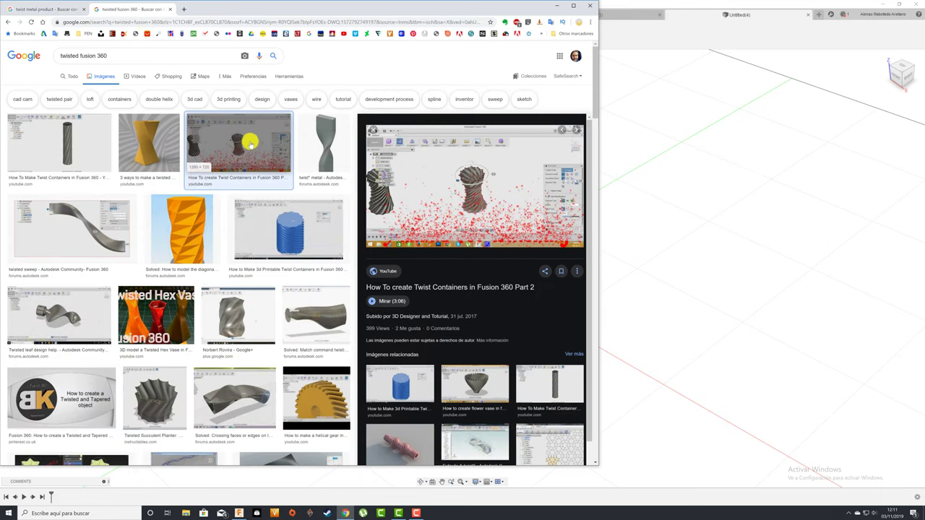
{"action": "left_click", "coordinate": [679, 257]}
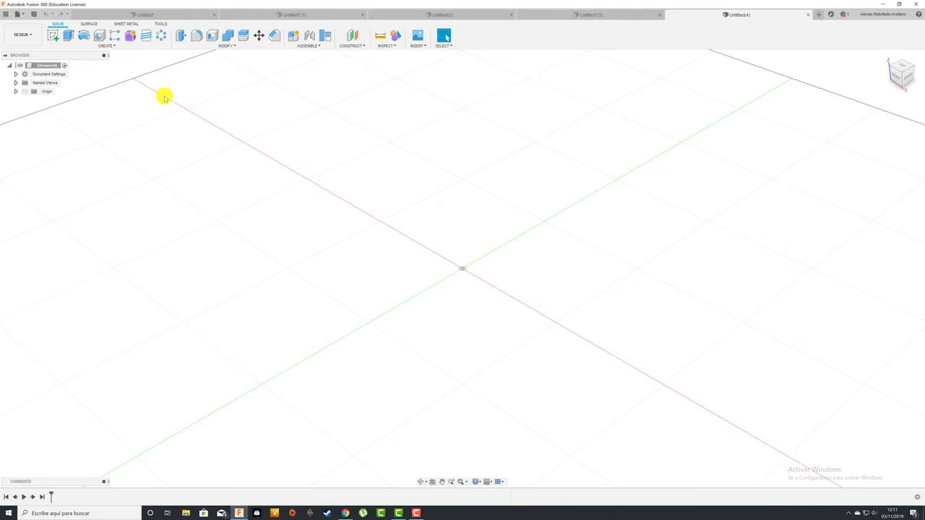
Sketch a 30 mm circumscribed hexagon centred at the origin on the XY plane.
{"action": "left_click", "coordinate": [53, 35]}
{"action": "left_click", "coordinate": [496, 271]}
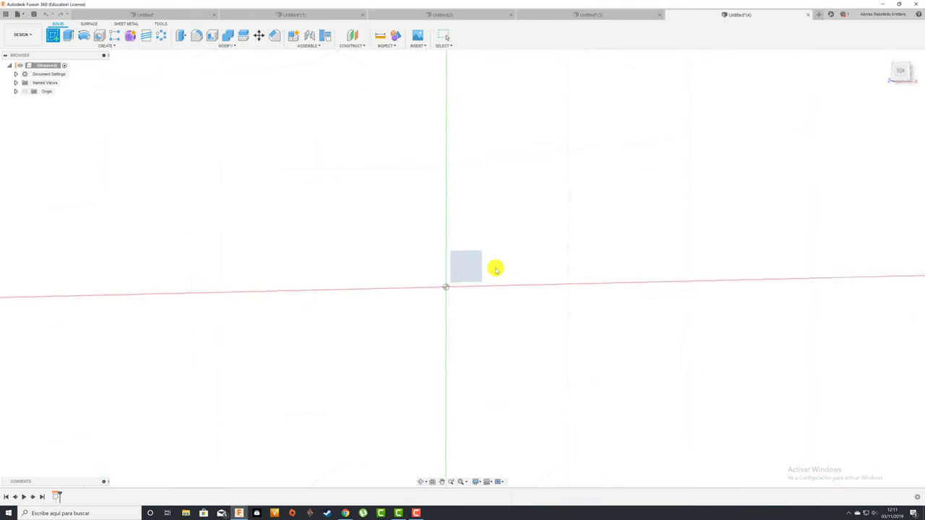
{"action": "left_click", "coordinate": [107, 47]}
{"action": "mouse_move", "coordinate": [61, 86]}
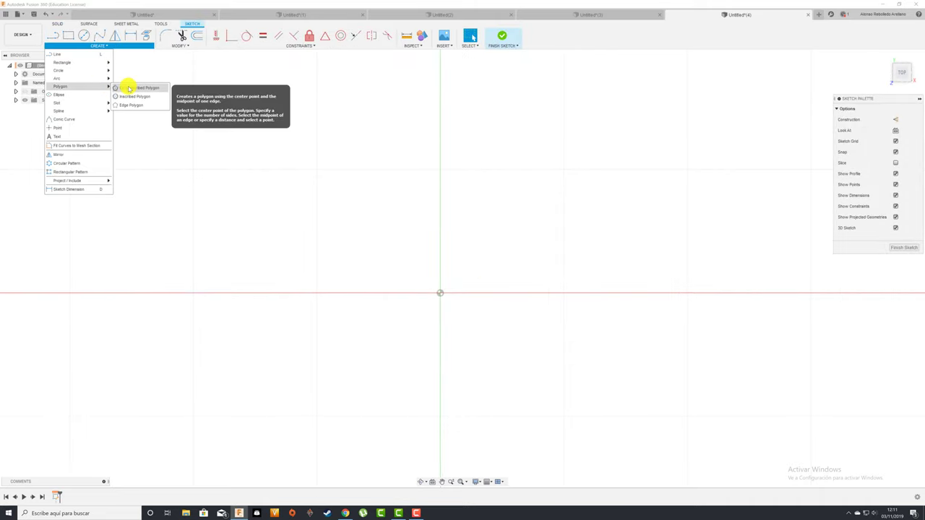
{"action": "left_click", "coordinate": [127, 88]}
{"action": "left_click", "coordinate": [440, 293]}
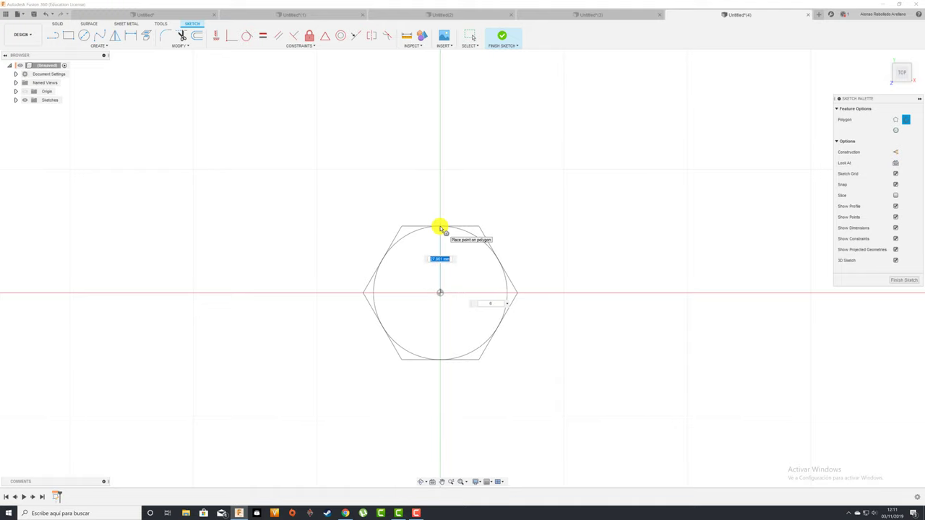
{"action": "type", "text": "30"}
{"action": "key", "text": "Tab"}
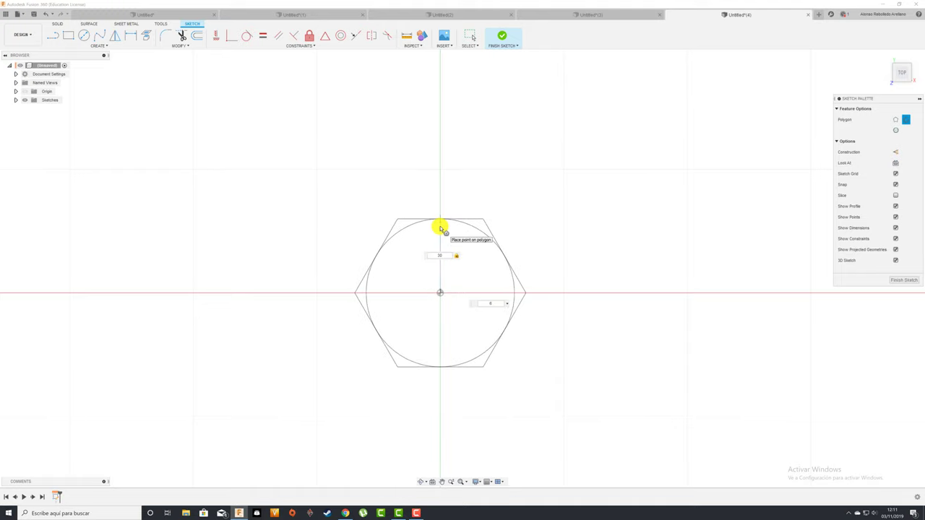
{"action": "left_click", "coordinate": [442, 229]}
{"action": "middle_click_drag", "start_coordinate": [439, 229], "coordinate": [483, 66], "text": "shift"}
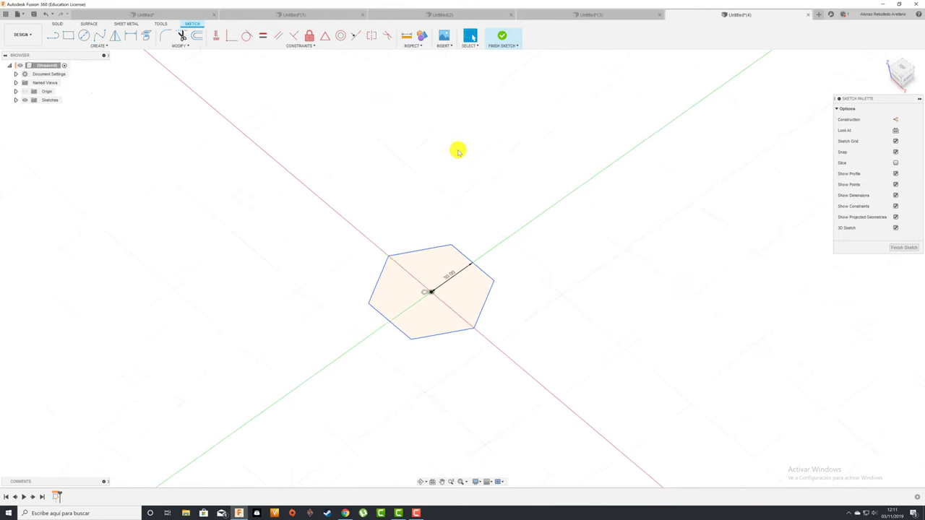
{"action": "left_click", "coordinate": [504, 37]}
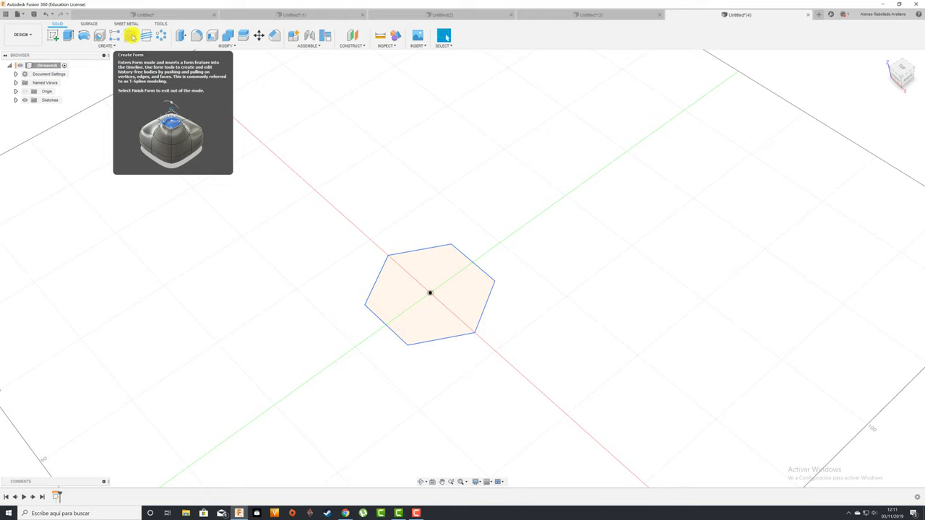
Extrude the hexagon profile 300 mm into a tall open-topped hexagonal form column.
{"action": "left_click", "coordinate": [131, 36]}
{"action": "scroll", "coordinate": [287, 222], "scroll_direction": "down", "scroll_amount": 2}
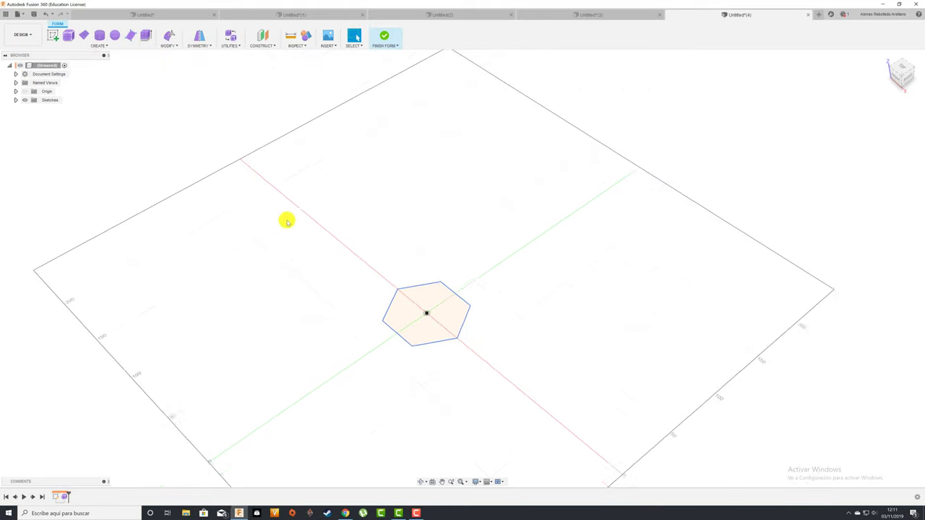
{"action": "left_click", "coordinate": [146, 35]}
{"action": "left_click", "coordinate": [421, 344]}
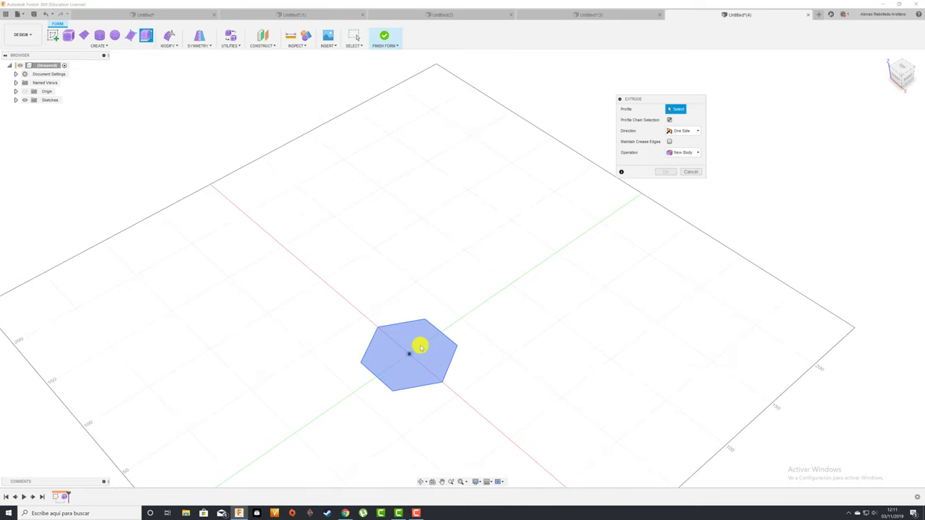
{"action": "scroll", "coordinate": [408, 325], "scroll_direction": "down", "scroll_amount": 2}
{"action": "scroll", "coordinate": [413, 290], "scroll_direction": "up", "scroll_amount": 1}
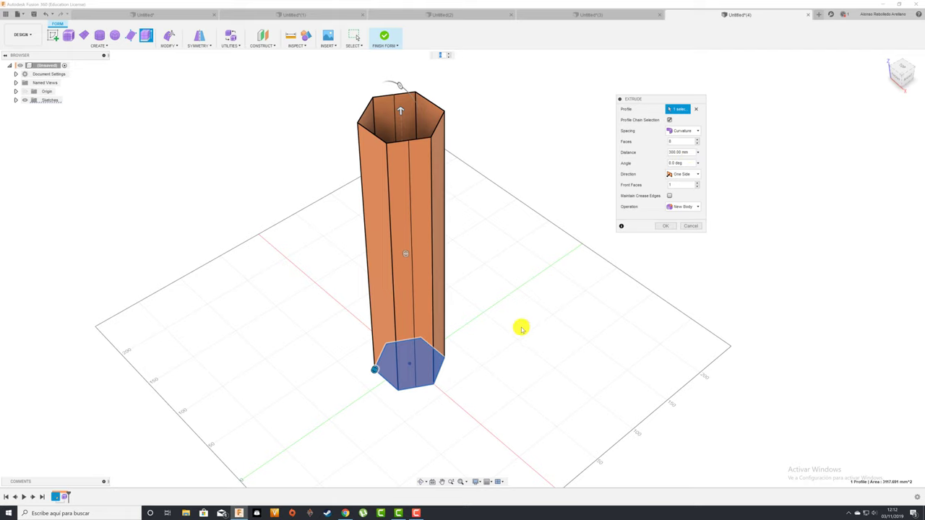
{"action": "mouse_move", "coordinate": [523, 325]}
{"action": "middle_mouse_down", "text": "shift"}
{"action": "mouse_move", "coordinate": [547, 325]}
{"action": "mouse_move", "coordinate": [669, 239]}
{"action": "middle_mouse_up", "text": "shift"}
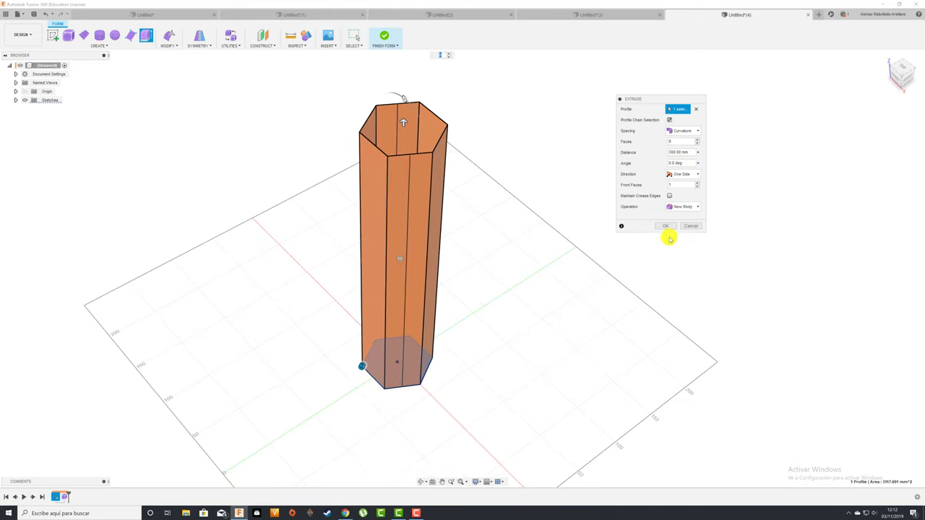
{"action": "left_click", "coordinate": [669, 228]}
{"action": "mouse_move", "coordinate": [588, 232]}
{"action": "middle_mouse_down", "text": "shift"}
{"action": "mouse_move", "coordinate": [568, 240]}
{"action": "mouse_move", "coordinate": [322, 159]}
{"action": "middle_mouse_up", "text": "shift"}
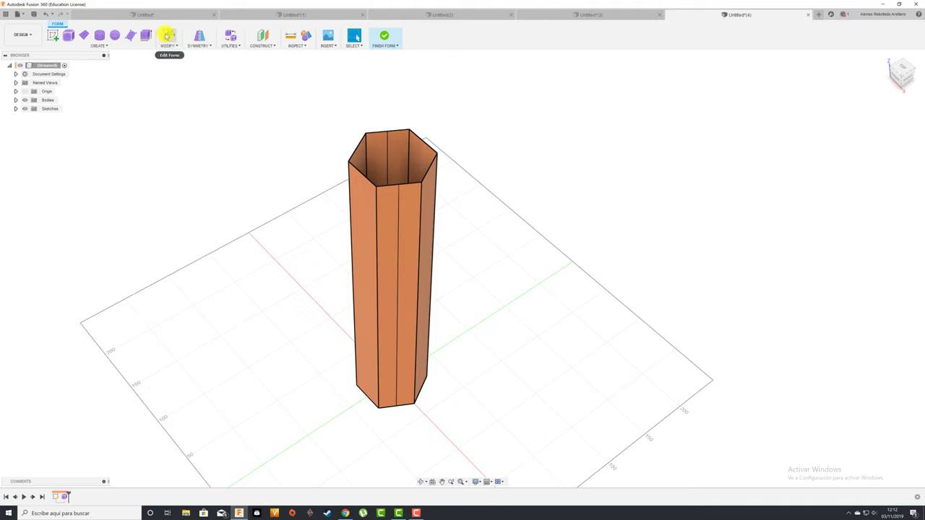
Twist the column's top edge loop about -105° using Edit Form.
{"action": "right_click", "coordinate": [207, 114]}
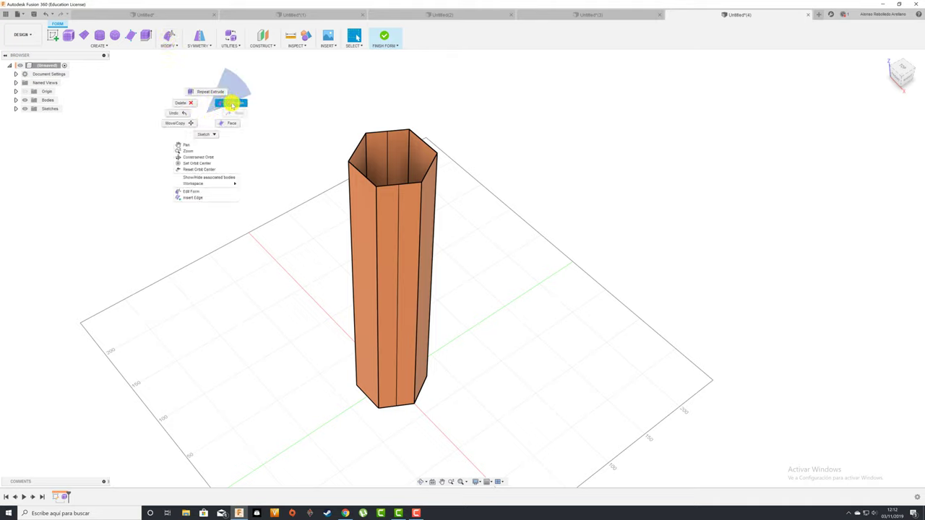
{"action": "left_click", "coordinate": [232, 104]}
{"action": "double_click", "coordinate": [383, 183]}
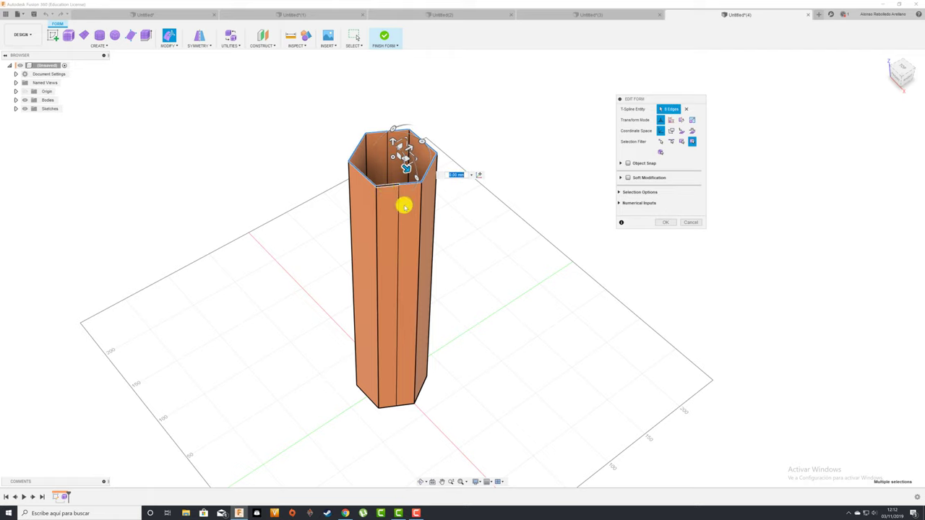
{"action": "mouse_move", "coordinate": [424, 141]}
{"action": "left_mouse_down"}
{"action": "mouse_move", "coordinate": [429, 175]}
{"action": "mouse_move", "coordinate": [414, 192]}
{"action": "left_mouse_up"}
{"action": "mouse_move", "coordinate": [415, 192]}
{"action": "middle_mouse_down", "text": "shift"}
{"action": "mouse_move", "coordinate": [482, 274]}
{"action": "mouse_move", "coordinate": [536, 275]}
{"action": "mouse_move", "coordinate": [649, 242]}
{"action": "middle_mouse_up", "text": "shift"}
{"action": "left_click", "coordinate": [664, 224]}
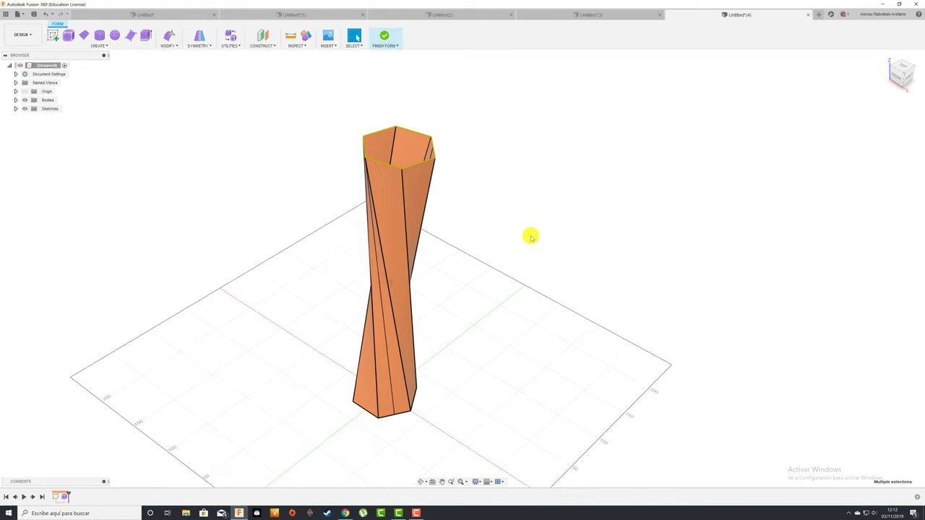
Scale the top edge loop outward to flare the rim.
{"action": "middle_click_drag", "start_coordinate": [531, 235], "coordinate": [385, 195], "text": "shift"}
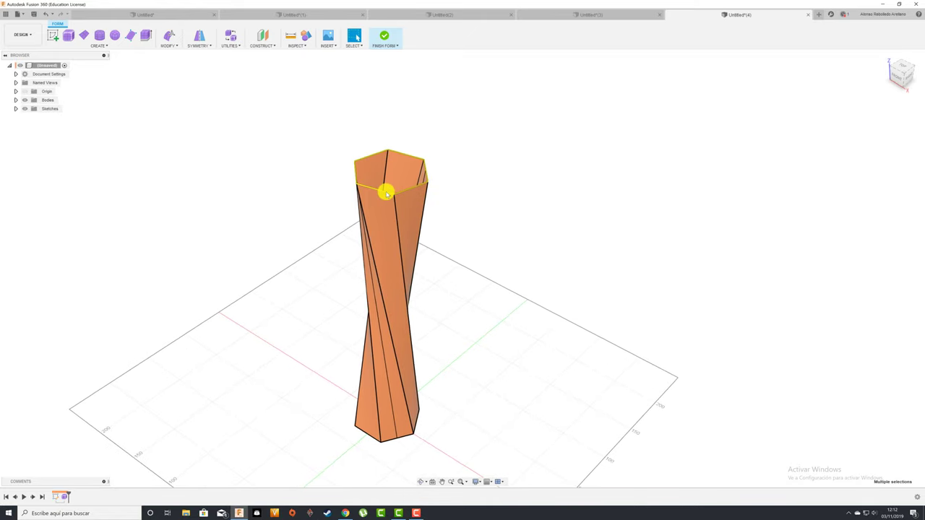
{"action": "double_click", "coordinate": [386, 189]}
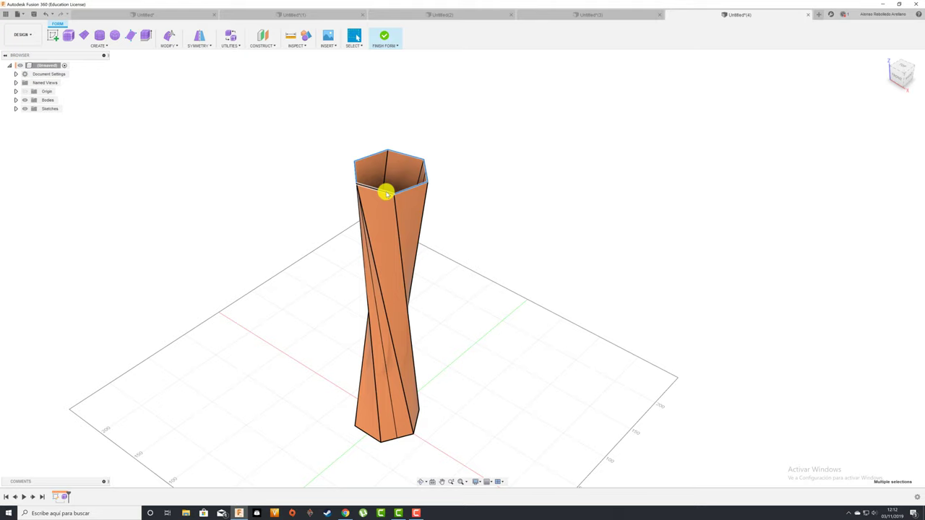
{"action": "right_click_drag", "start_coordinate": [272, 165], "coordinate": [268, 154]}
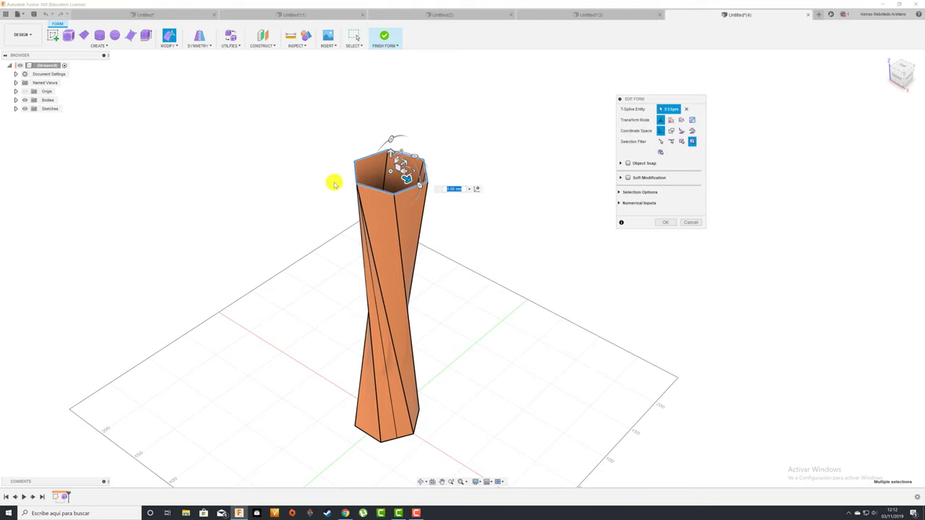
{"action": "left_click_drag", "start_coordinate": [394, 180], "coordinate": [465, 270]}
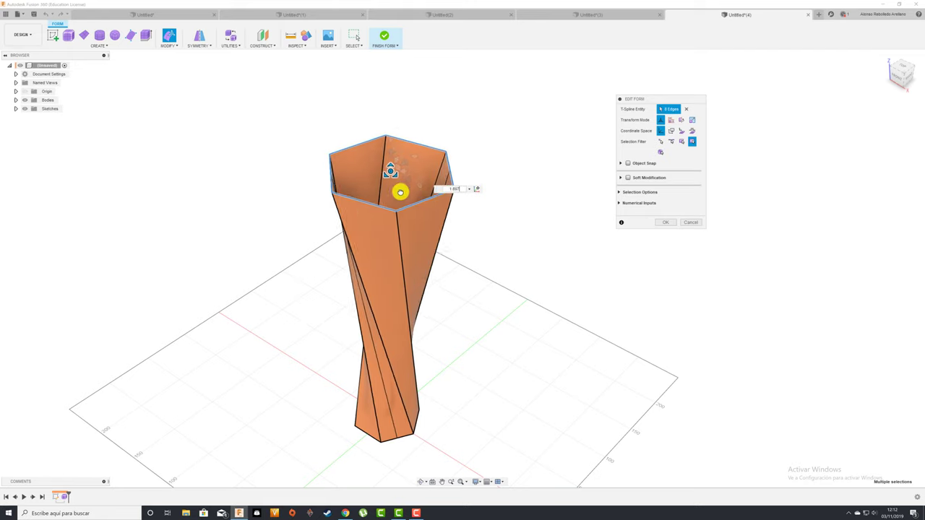
{"action": "mouse_move", "coordinate": [464, 269]}
{"action": "middle_mouse_down", "text": "shift"}
{"action": "mouse_move", "coordinate": [636, 250]}
{"action": "mouse_move", "coordinate": [549, 287]}
{"action": "middle_mouse_up", "text": "shift"}
{"action": "left_click", "coordinate": [671, 223]}
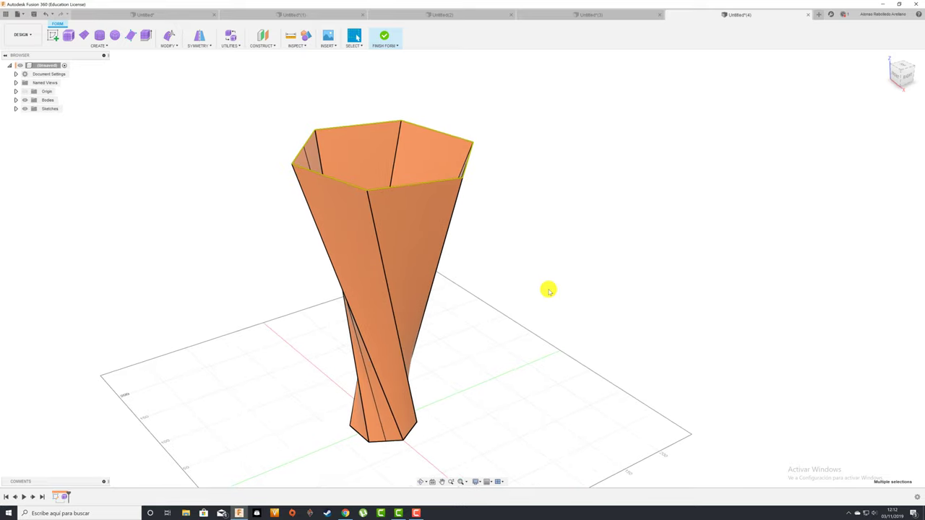
Insert an extra edge loop around the column near the rim.
{"action": "left_click", "coordinate": [173, 45]}
{"action": "left_click", "coordinate": [175, 64]}
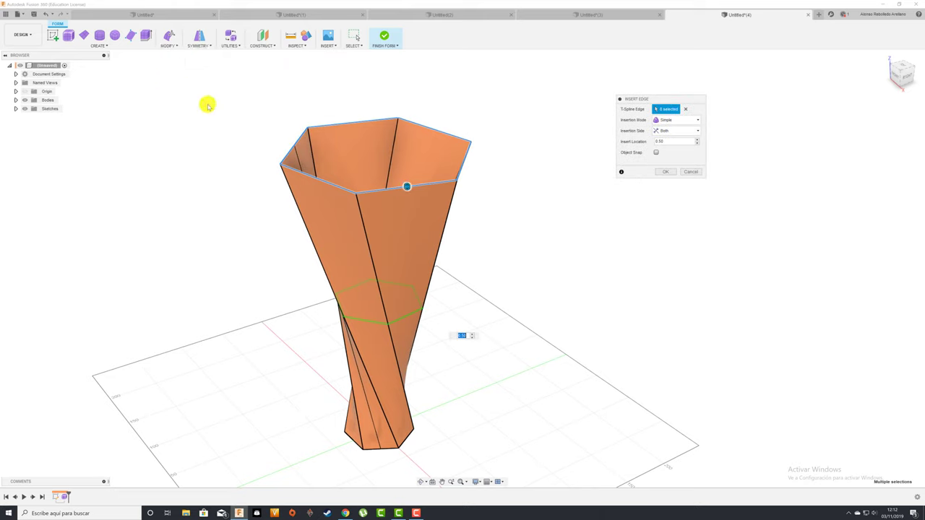
{"action": "left_click_drag", "start_coordinate": [409, 153], "coordinate": [425, 344]}
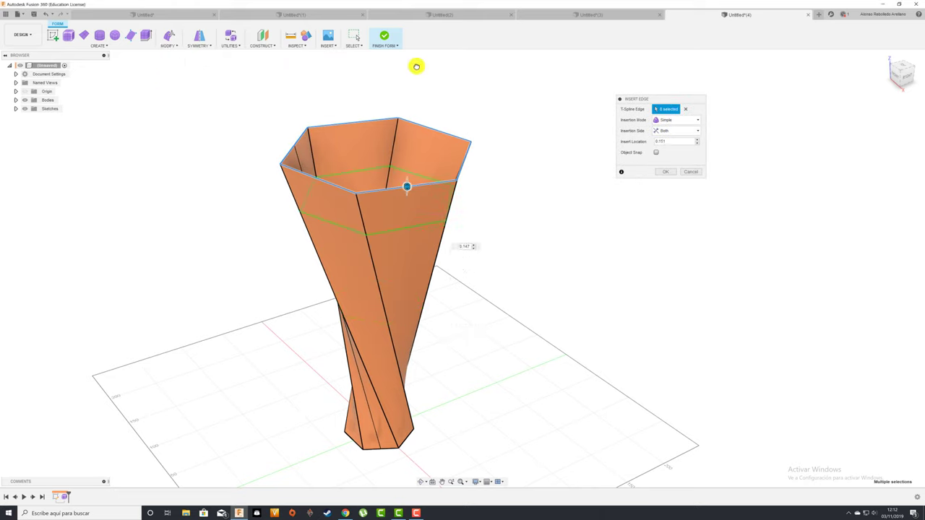
{"action": "mouse_move", "coordinate": [424, 295]}
{"action": "left_mouse_down"}
{"action": "mouse_move", "coordinate": [435, 1]}
{"action": "mouse_move", "coordinate": [433, 111]}
{"action": "mouse_move", "coordinate": [425, 16]}
{"action": "mouse_move", "coordinate": [419, 104]}
{"action": "mouse_move", "coordinate": [419, 87]}
{"action": "left_mouse_up"}
{"action": "left_click", "coordinate": [665, 173]}
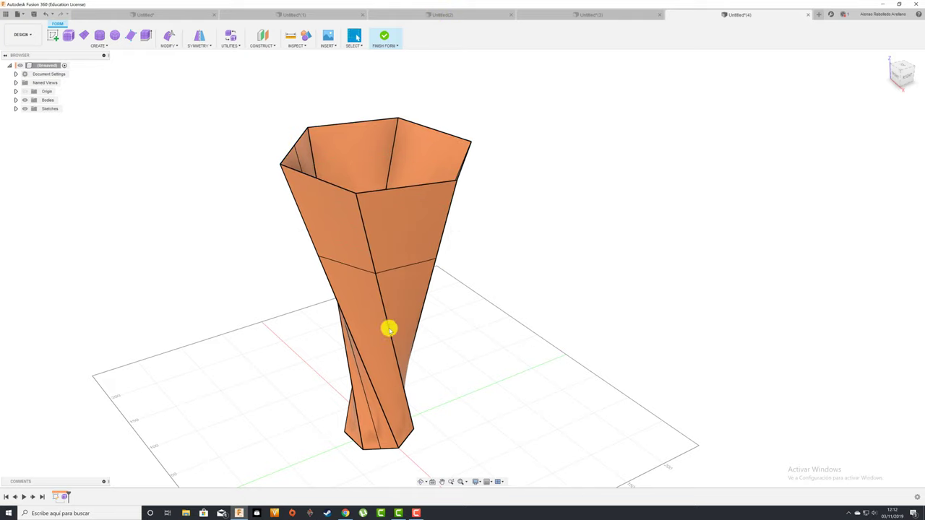
Rotate the mid-height edge loop to twist the vase's upper half.
{"action": "double_click", "coordinate": [399, 268]}
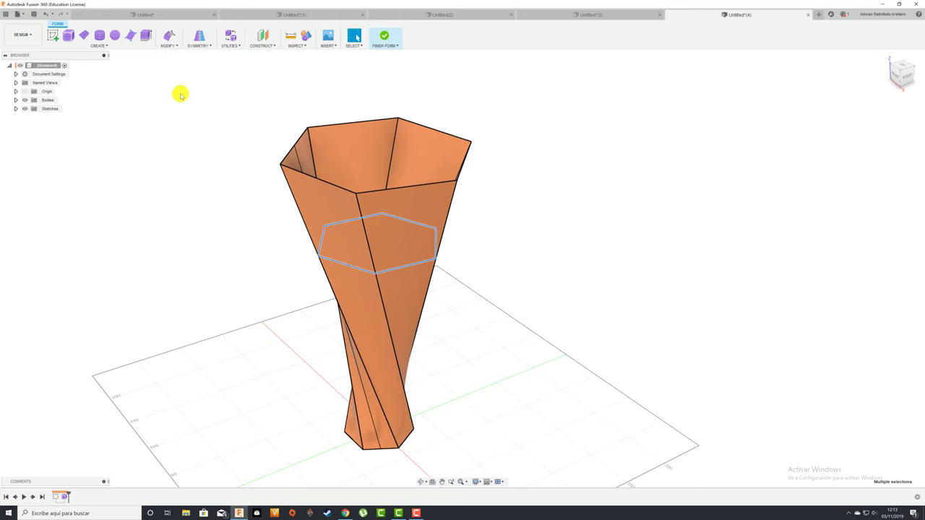
{"action": "left_click", "coordinate": [169, 36]}
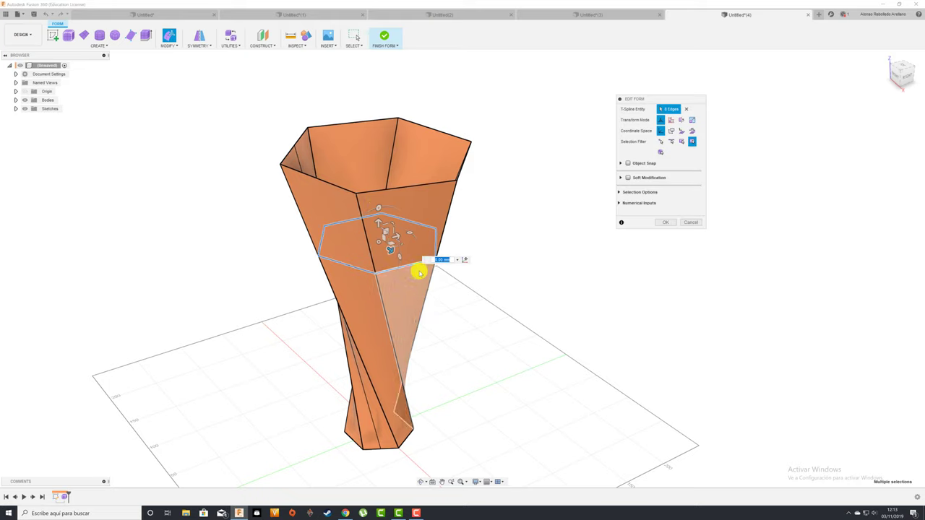
{"action": "left_click", "coordinate": [409, 232]}
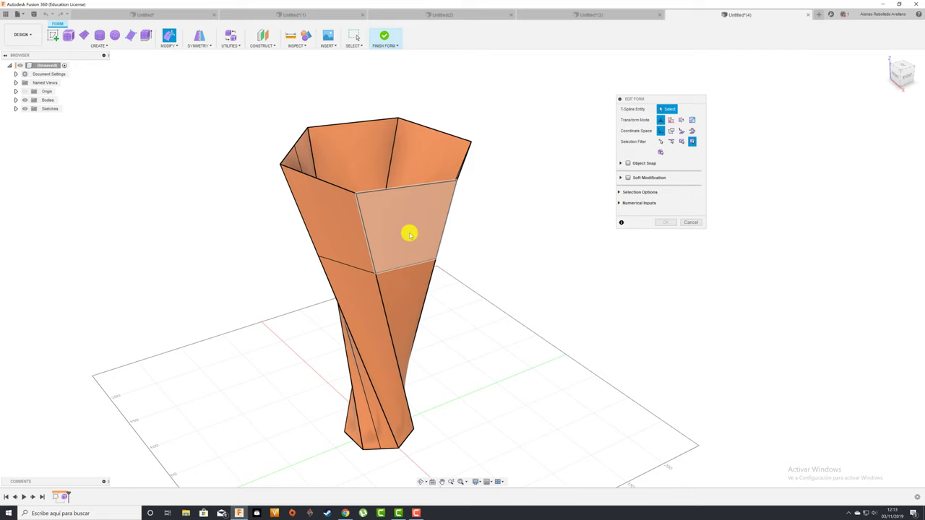
{"action": "double_click", "coordinate": [393, 268]}
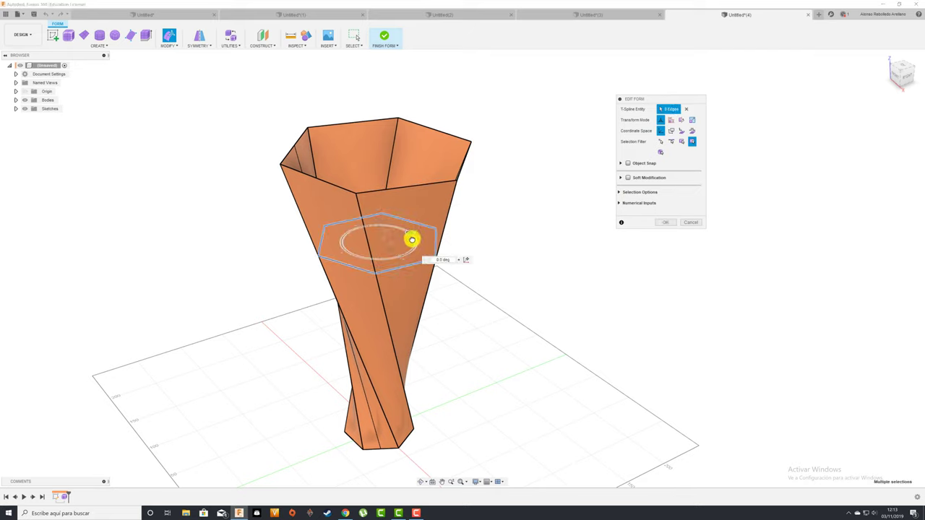
{"action": "mouse_move", "coordinate": [411, 238]}
{"action": "left_mouse_down"}
{"action": "mouse_move", "coordinate": [392, 228]}
{"action": "mouse_move", "coordinate": [365, 238]}
{"action": "left_mouse_up"}
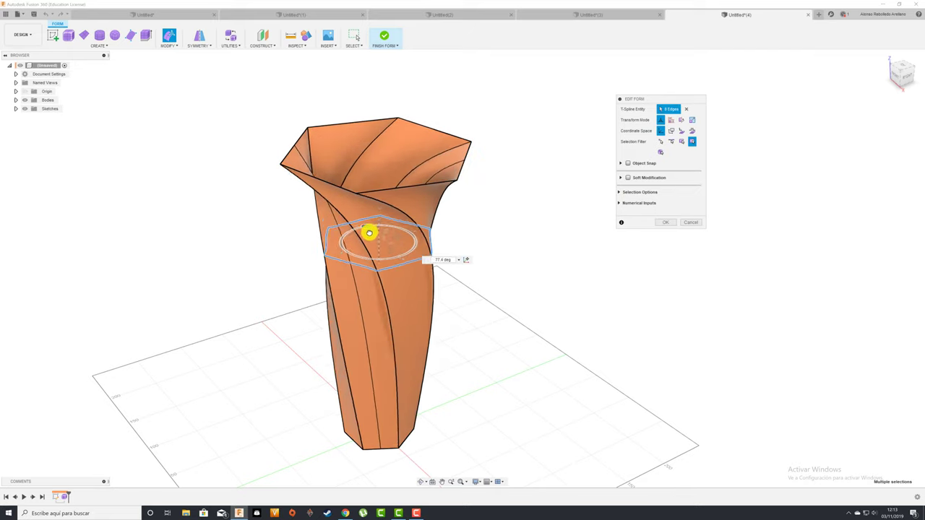
{"action": "middle_click_drag", "start_coordinate": [400, 257], "coordinate": [624, 242], "text": "shift"}
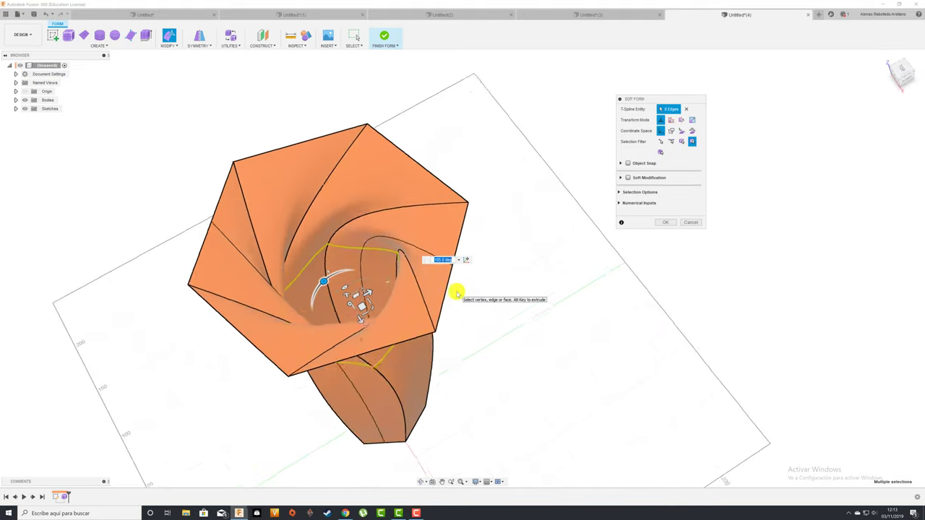
Confirm the upper twist and select the bottom hexagonal edge loop.
{"action": "left_click", "coordinate": [665, 222]}
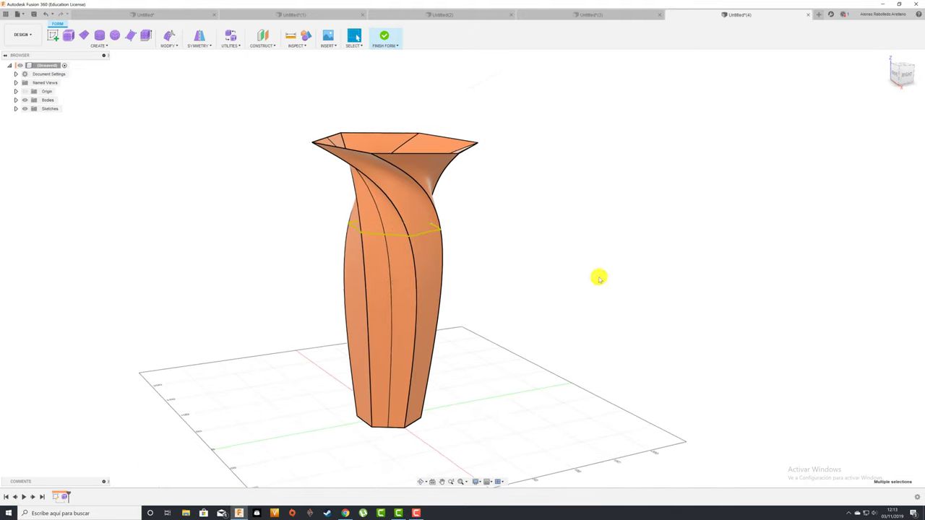
{"action": "middle_click_drag", "start_coordinate": [596, 275], "coordinate": [458, 405], "text": "shift"}
{"action": "scroll", "coordinate": [441, 388], "scroll_direction": "up", "scroll_amount": 3}
{"action": "scroll", "coordinate": [351, 371], "scroll_direction": "up", "scroll_amount": 3}
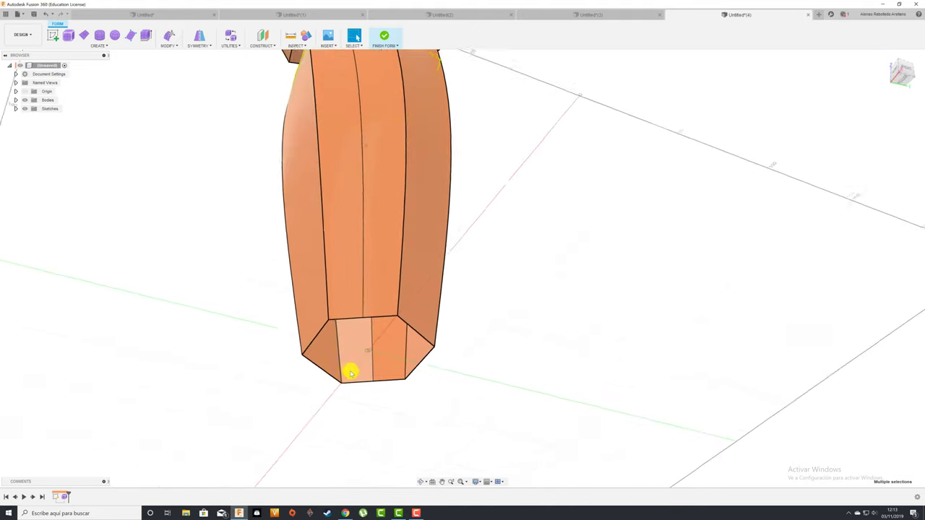
{"action": "left_click", "coordinate": [331, 308]}
{"action": "double_click", "coordinate": [330, 310]}
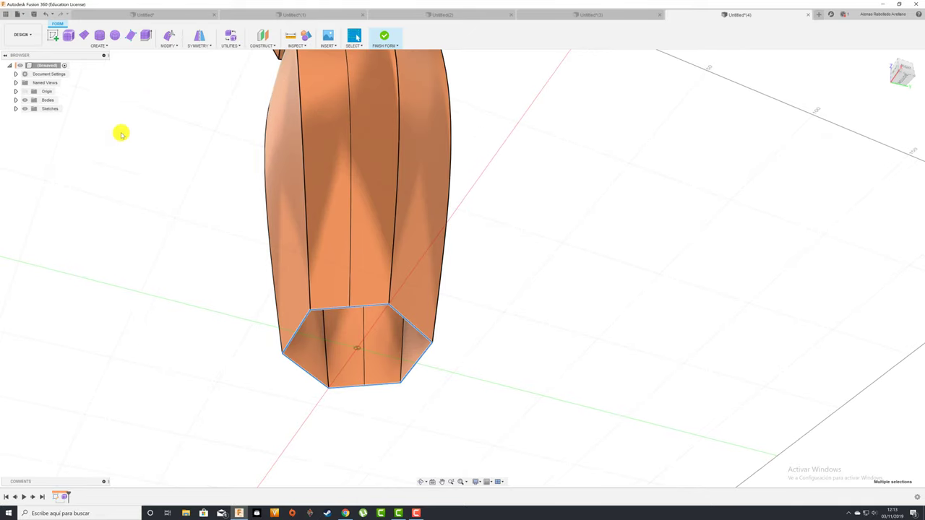
Rotate the bottom edge loop so the twist spirals down to the base.
{"action": "left_click", "coordinate": [168, 37]}
{"action": "mouse_move", "coordinate": [244, 204]}
{"action": "middle_mouse_down", "text": "shift"}
{"action": "mouse_move", "coordinate": [319, 343]}
{"action": "mouse_move", "coordinate": [426, 347]}
{"action": "middle_mouse_up", "text": "shift"}
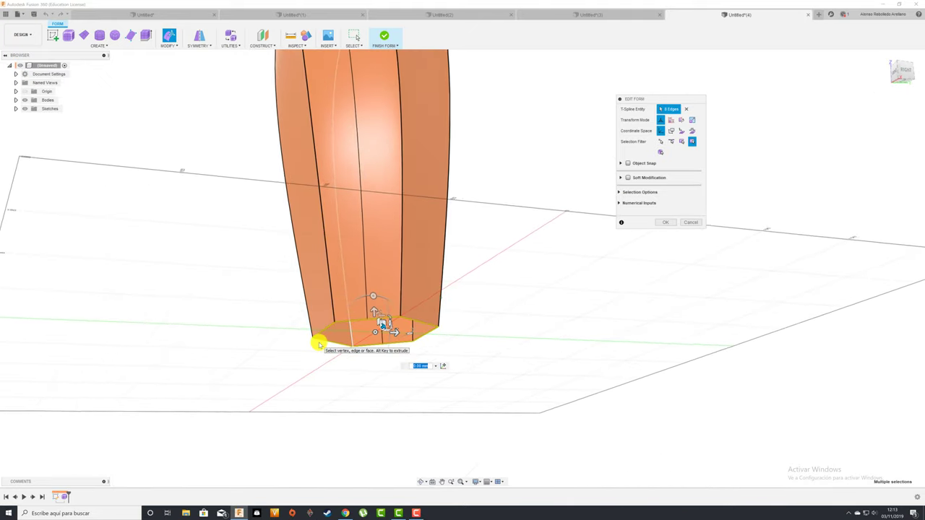
{"action": "left_click_drag", "start_coordinate": [402, 346], "coordinate": [414, 341]}
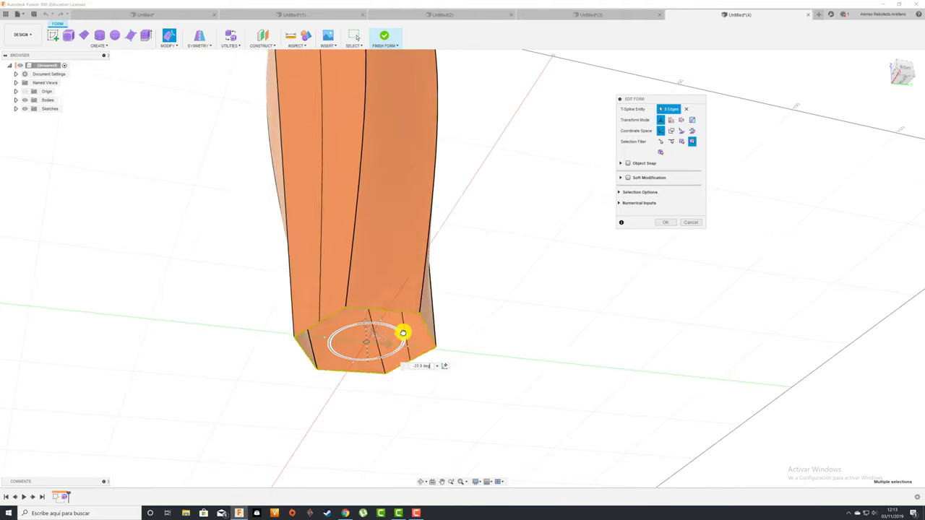
{"action": "scroll", "coordinate": [413, 342], "scroll_direction": "down", "scroll_amount": 5}
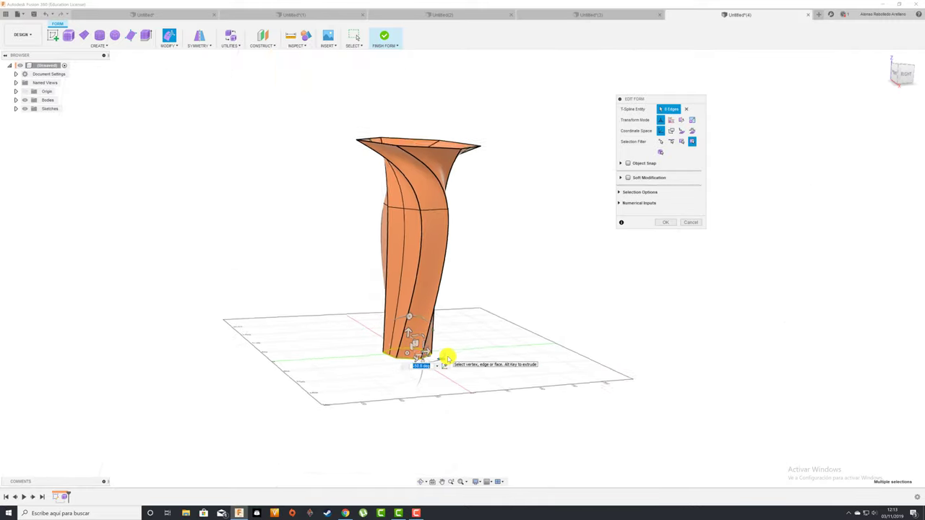
{"action": "mouse_move", "coordinate": [444, 354]}
{"action": "middle_mouse_down", "text": "shift"}
{"action": "mouse_move", "coordinate": [554, 233]}
{"action": "mouse_move", "coordinate": [653, 233]}
{"action": "middle_mouse_up", "text": "shift"}
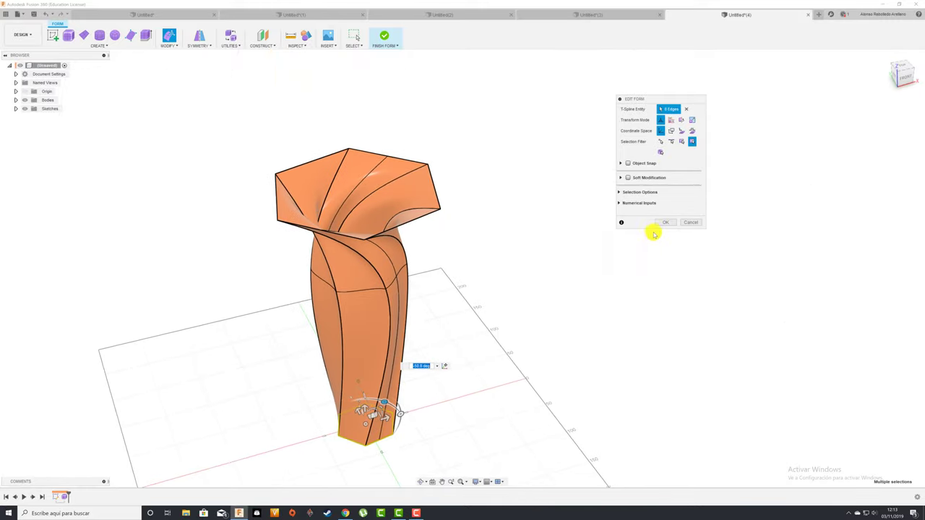
{"action": "left_click", "coordinate": [659, 223]}
{"action": "middle_click_drag", "start_coordinate": [419, 339], "coordinate": [421, 341], "text": "shift"}
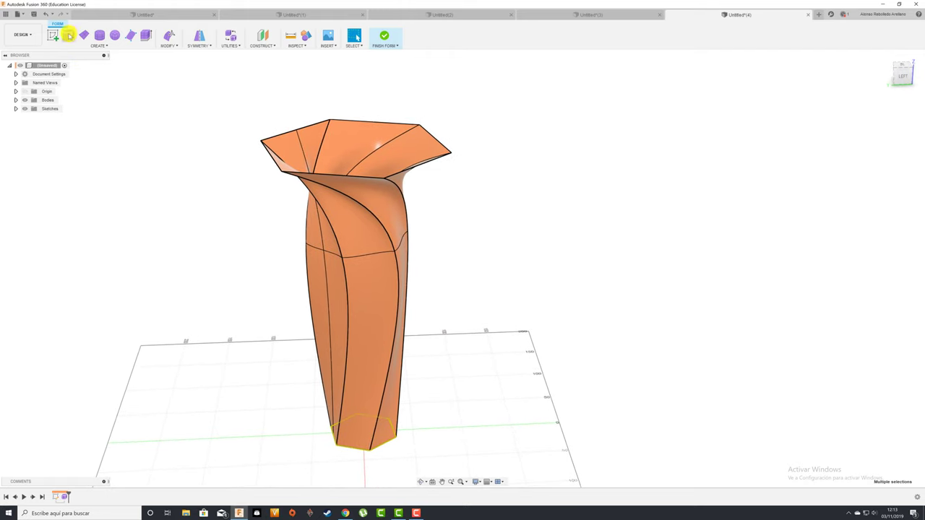
Finish the form to return to solid modelling and open the Inspect menu.
{"action": "left_click", "coordinate": [385, 35]}
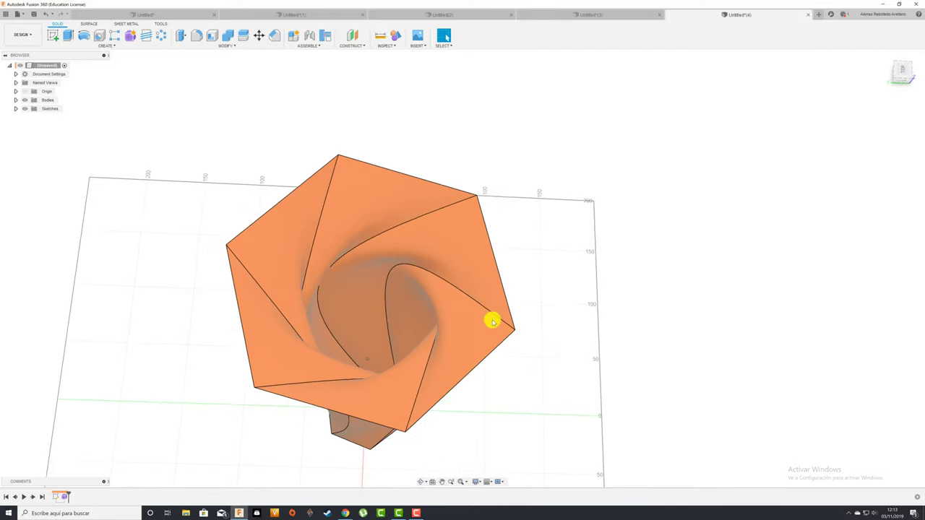
{"action": "left_click", "coordinate": [385, 45]}
Cut a section along the XY plane, slide it up through the vase, then dismiss it.
{"action": "left_click", "coordinate": [397, 124]}
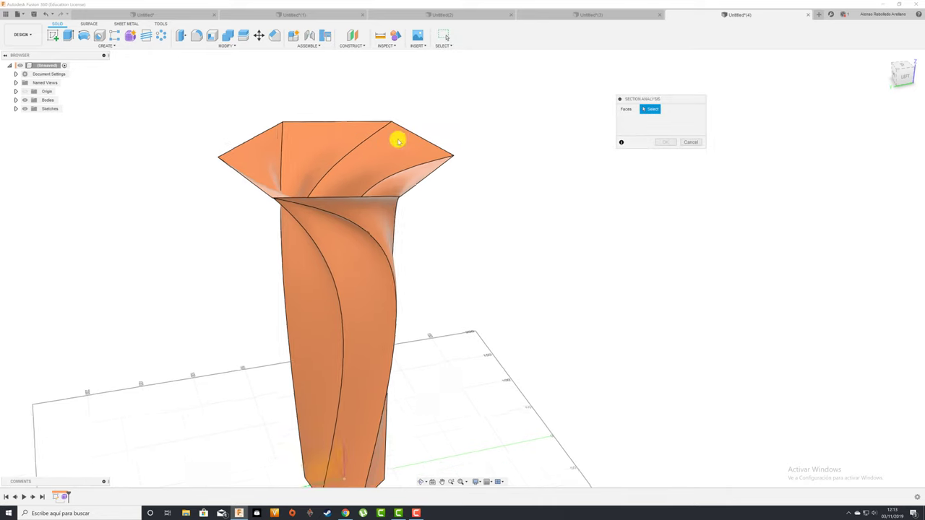
{"action": "left_click", "coordinate": [327, 410]}
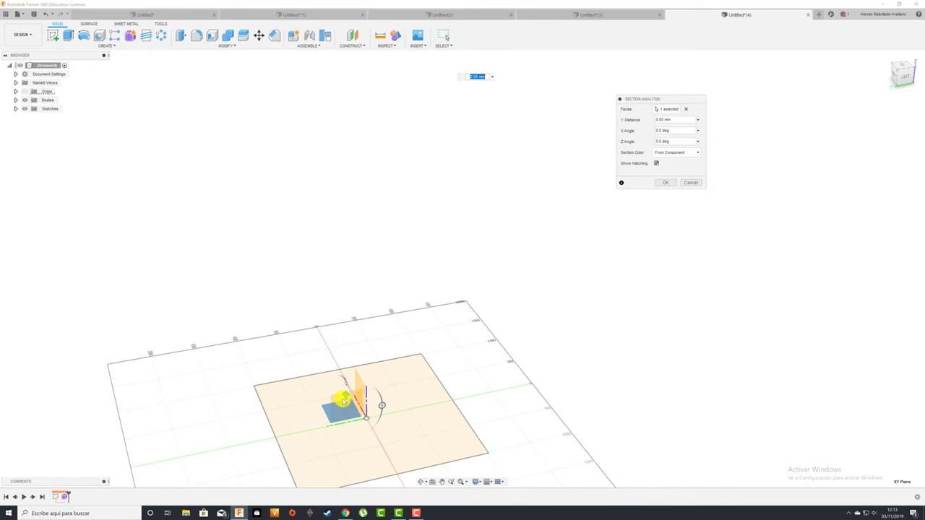
{"action": "mouse_move", "coordinate": [345, 393]}
{"action": "left_mouse_down"}
{"action": "mouse_move", "coordinate": [361, 175]}
{"action": "mouse_move", "coordinate": [382, 117]}
{"action": "mouse_move", "coordinate": [368, 429]}
{"action": "left_mouse_up"}
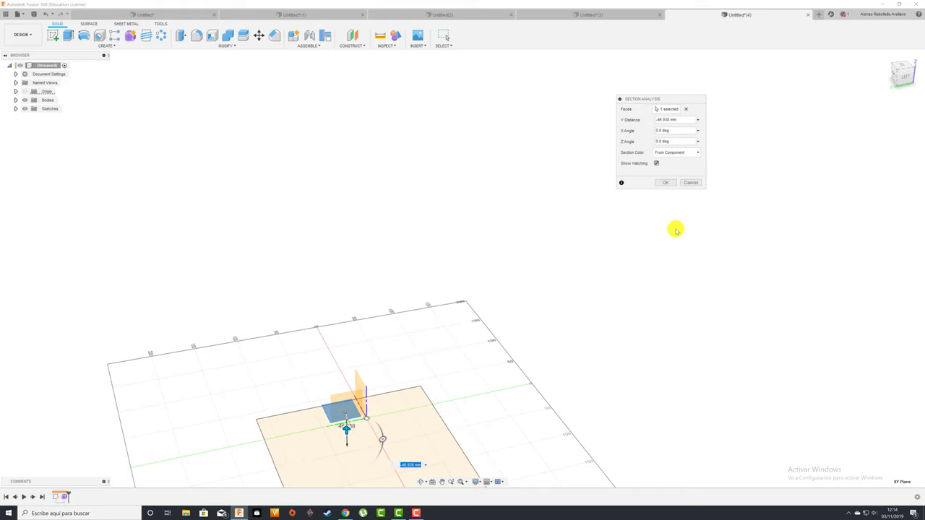
{"action": "left_click", "coordinate": [691, 183]}
{"action": "mouse_move", "coordinate": [654, 196]}
{"action": "middle_mouse_down", "text": "shift"}
{"action": "mouse_move", "coordinate": [492, 310]}
{"action": "mouse_move", "coordinate": [246, 260]}
{"action": "mouse_move", "coordinate": [215, 241]}
{"action": "middle_mouse_up", "text": "shift"}
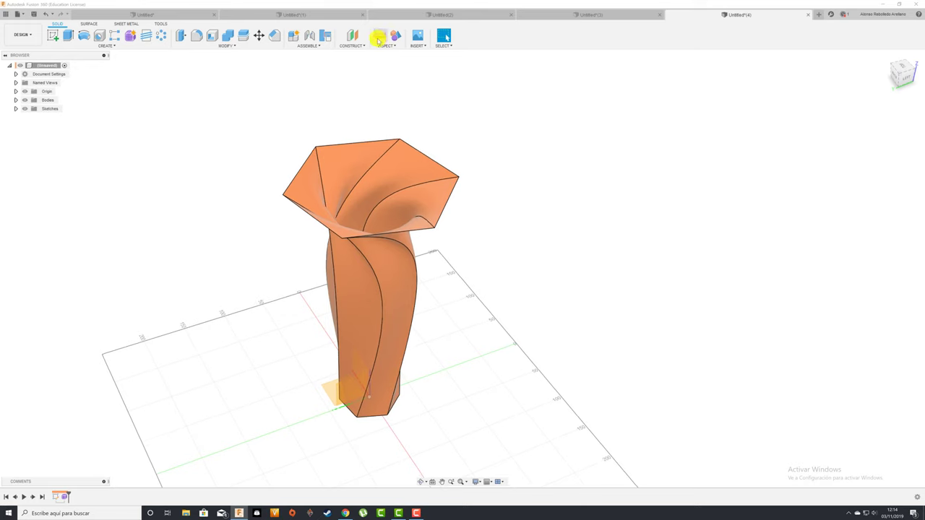
Create a construction plane offset 300 mm above the XY plane at the rim.
{"action": "left_click", "coordinate": [349, 38]}
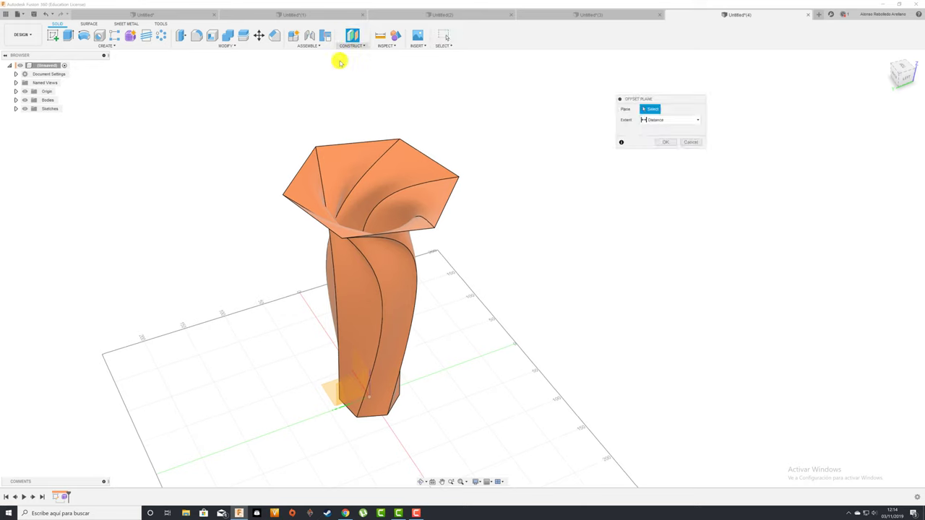
{"action": "left_click", "coordinate": [325, 384]}
{"action": "left_click_drag", "start_coordinate": [348, 388], "coordinate": [351, 248]}
{"action": "type", "text": "300"}
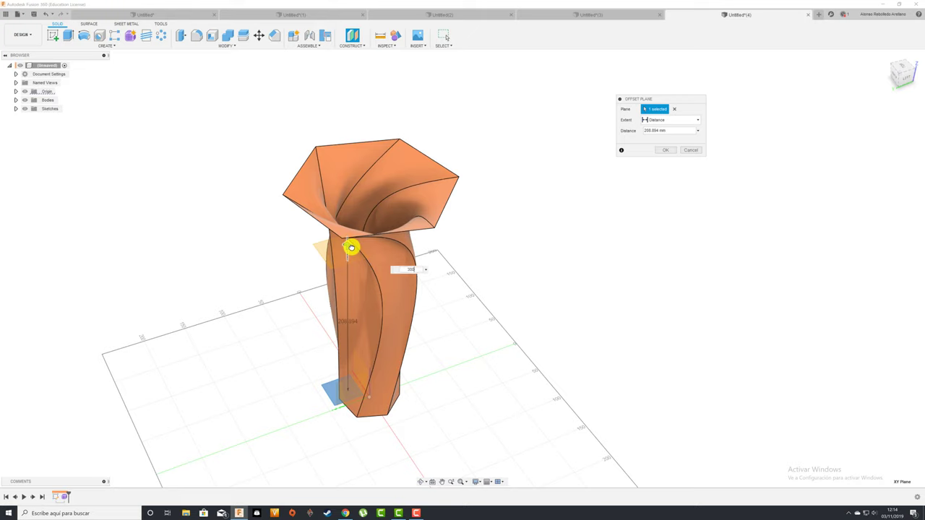
{"action": "key", "text": "Return"}
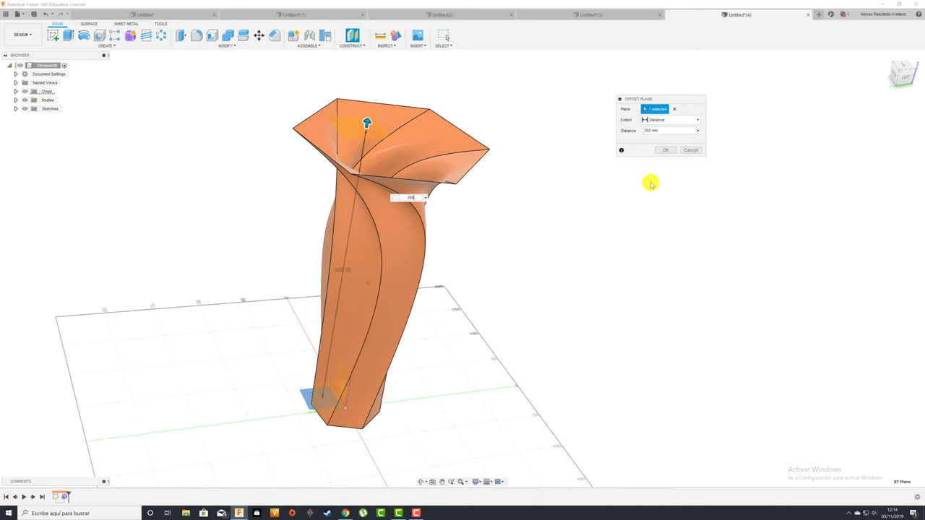
{"action": "left_click", "coordinate": [663, 151]}
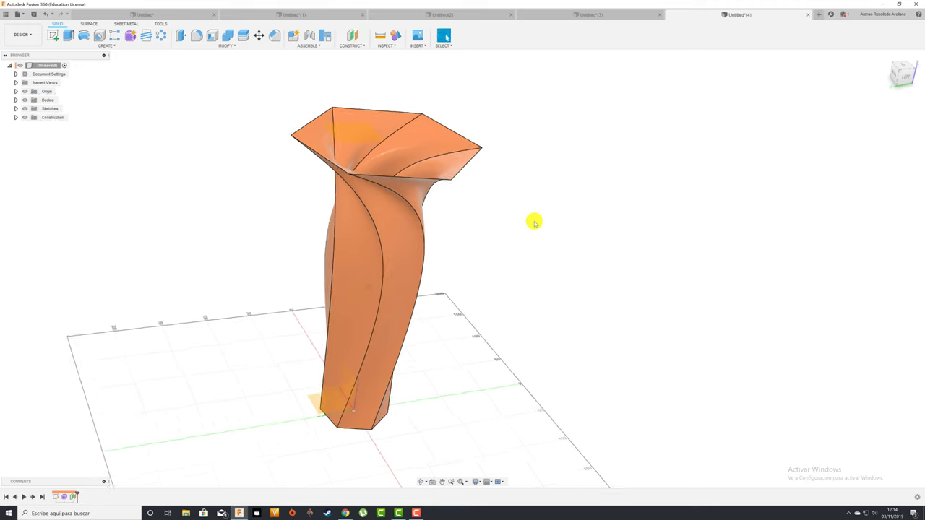
Boundary-fill the enclosed cell between the ground plane, 300 mm plane and vase surface into a new solid.
{"action": "left_click", "coordinate": [116, 47]}
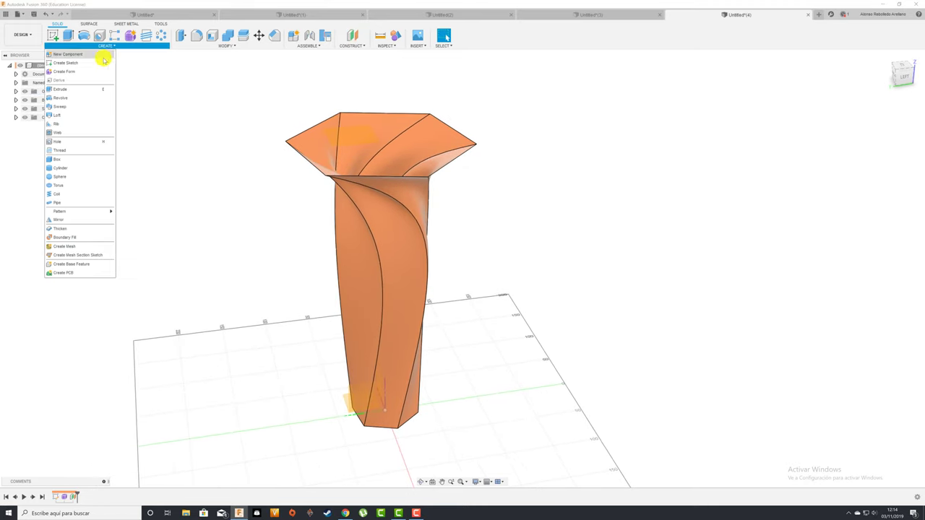
{"action": "left_click", "coordinate": [70, 238]}
{"action": "middle_click_drag", "start_coordinate": [254, 403], "coordinate": [266, 415], "text": "shift"}
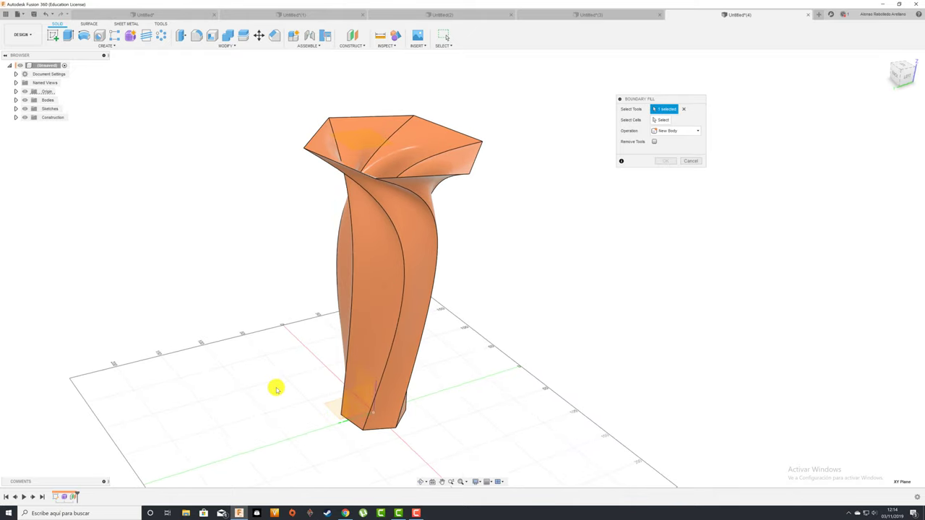
{"action": "left_click", "coordinate": [351, 138]}
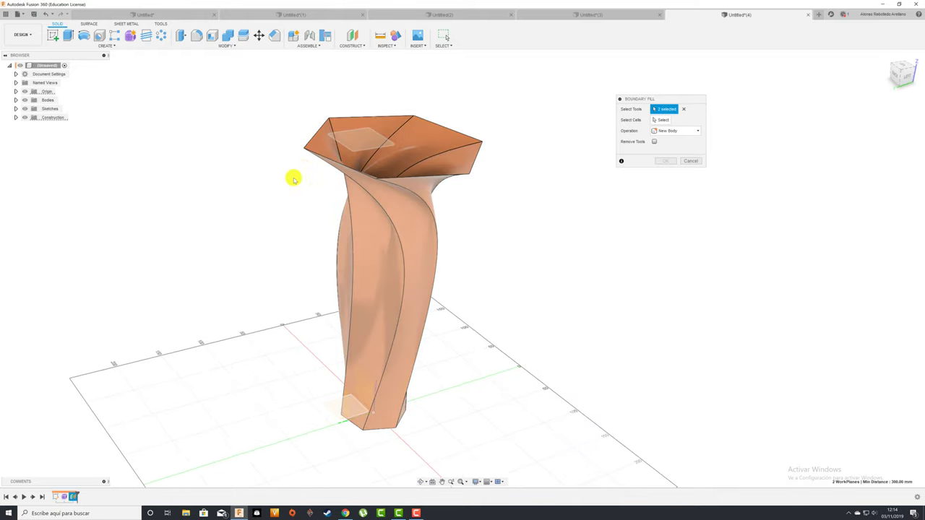
{"action": "left_click", "coordinate": [365, 270]}
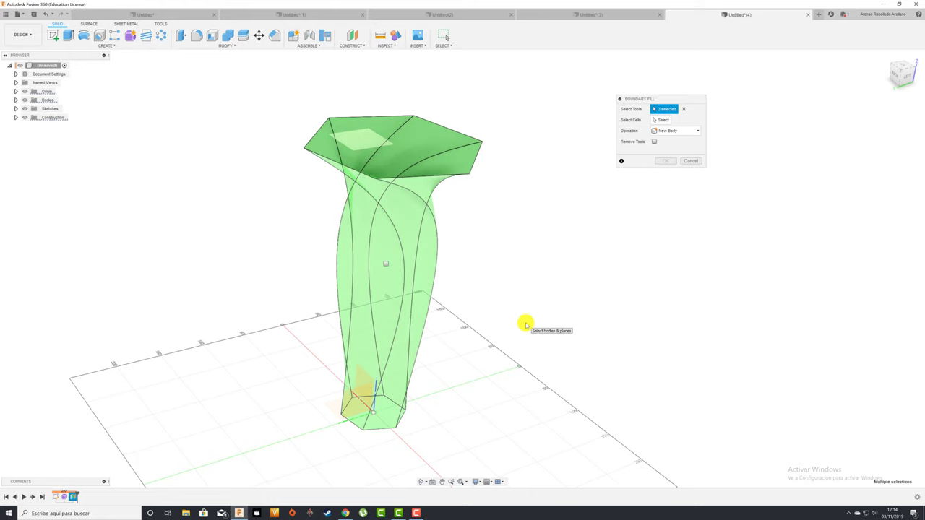
{"action": "left_click", "coordinate": [661, 121]}
{"action": "left_click", "coordinate": [386, 262]}
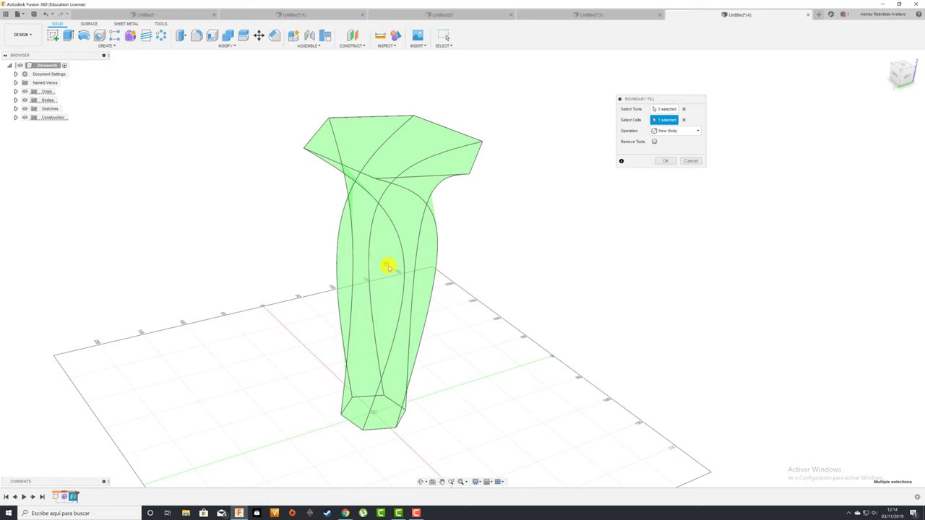
{"action": "left_click", "coordinate": [663, 163]}
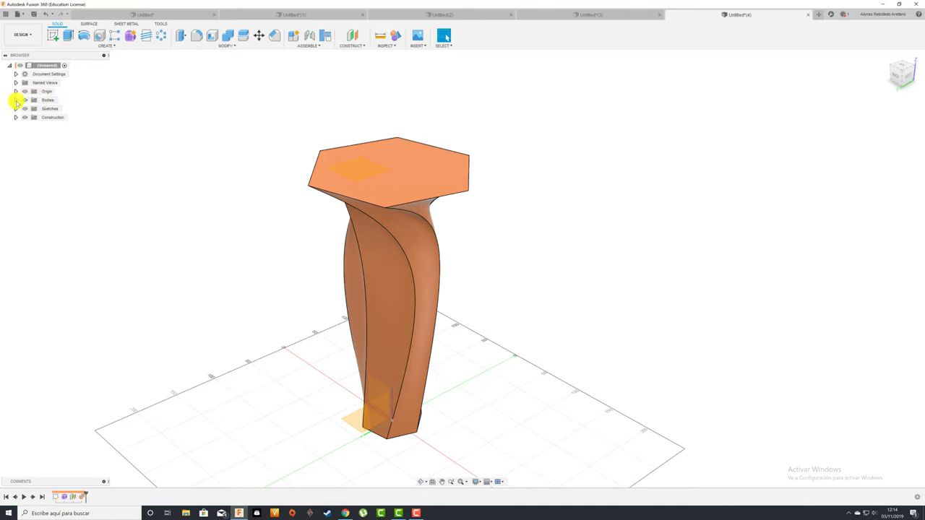
Turn the filled Body2 into its own component, Component1:1, and switch off component colours.
{"action": "left_click", "coordinate": [55, 109]}
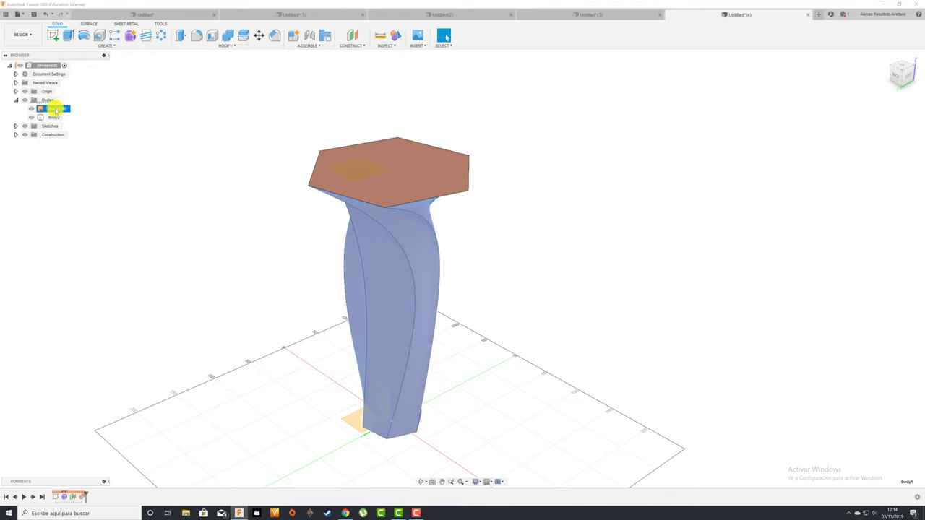
{"action": "left_click", "coordinate": [50, 117]}
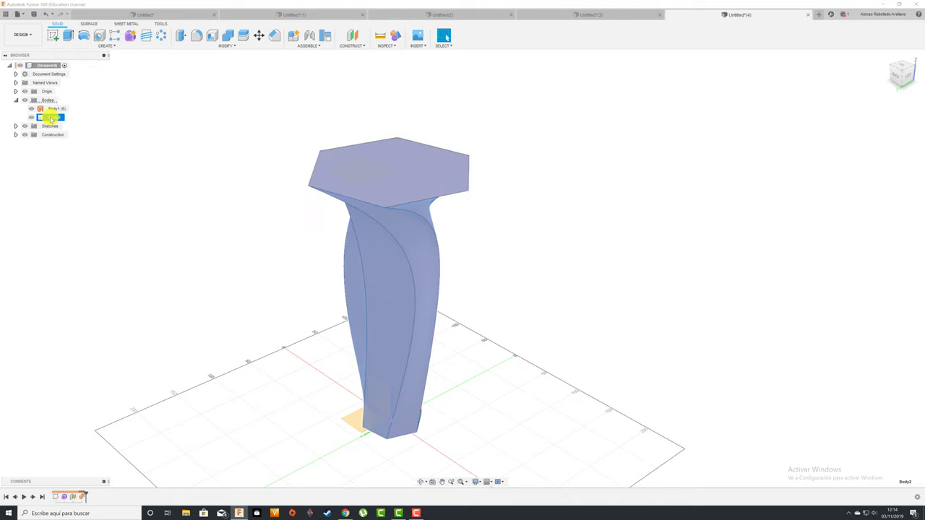
{"action": "right_click", "coordinate": [51, 119]}
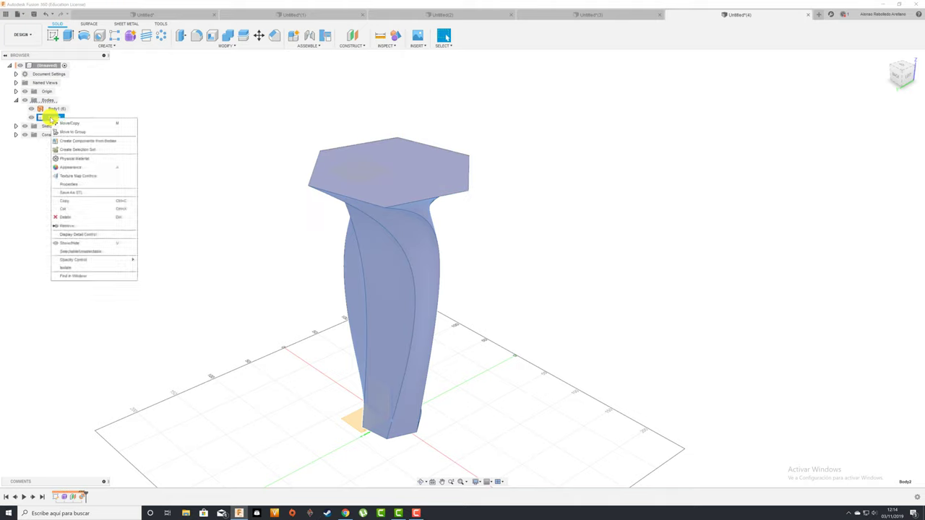
{"action": "left_click", "coordinate": [86, 141]}
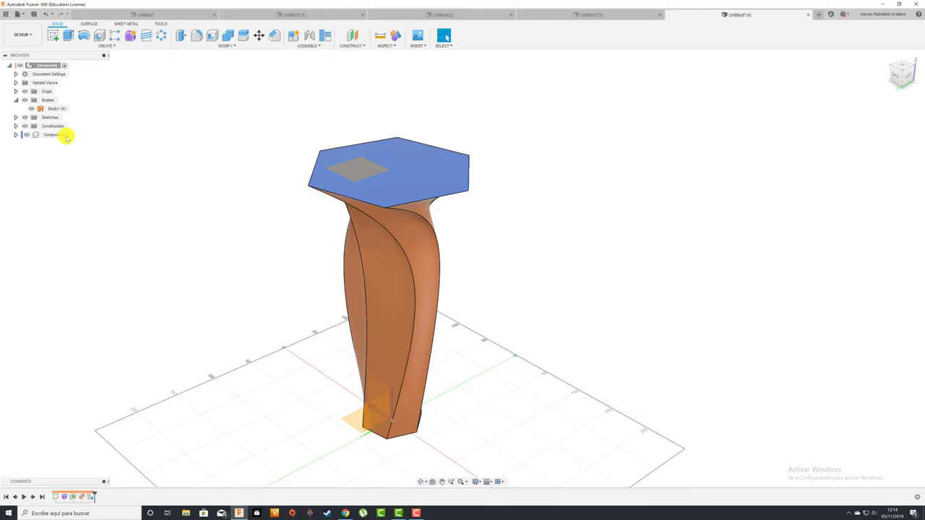
{"action": "left_click", "coordinate": [64, 136]}
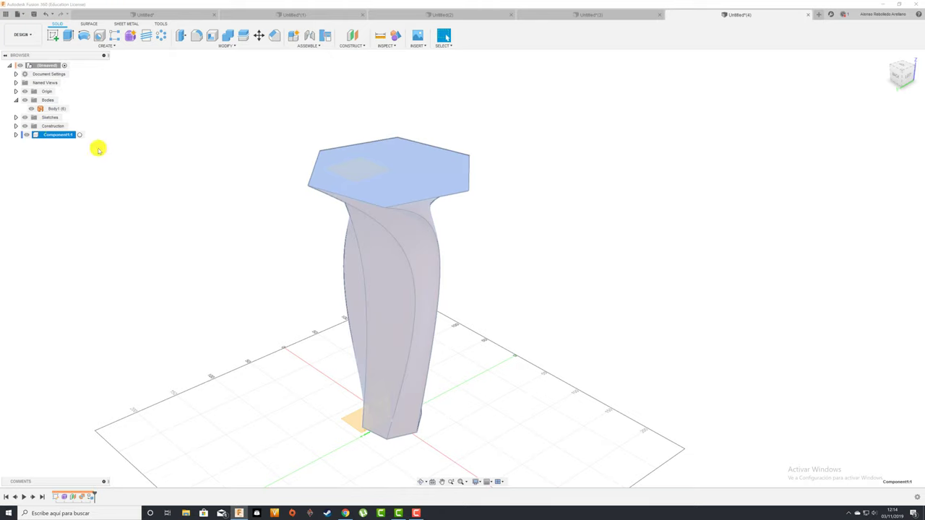
{"action": "left_click", "coordinate": [212, 143]}
{"action": "left_click", "coordinate": [396, 37]}
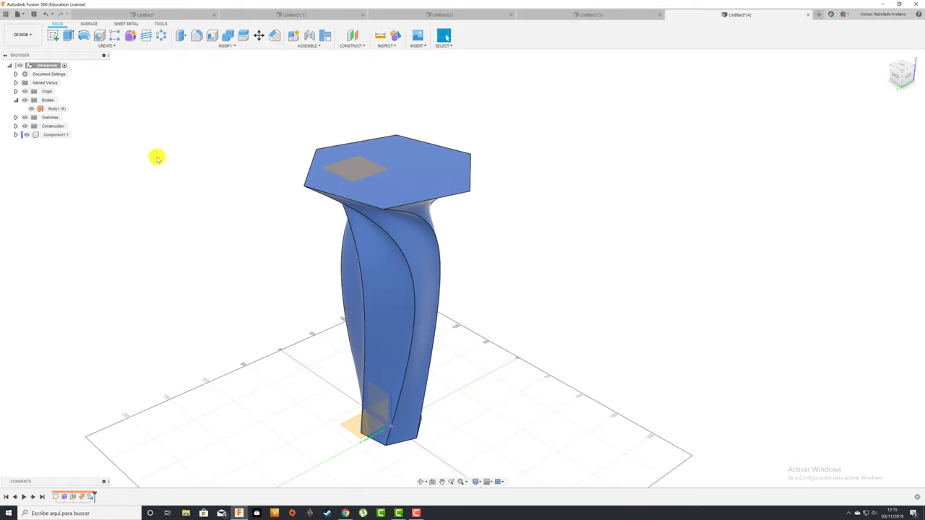
Delete the old Body1 solid, accepting the deletion warning.
{"action": "left_click", "coordinate": [57, 108]}
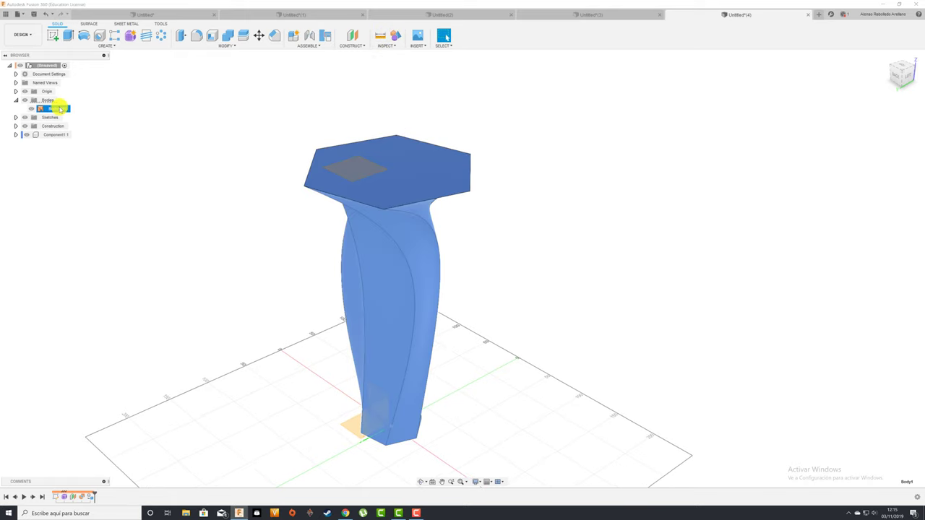
{"action": "right_click", "coordinate": [59, 109]}
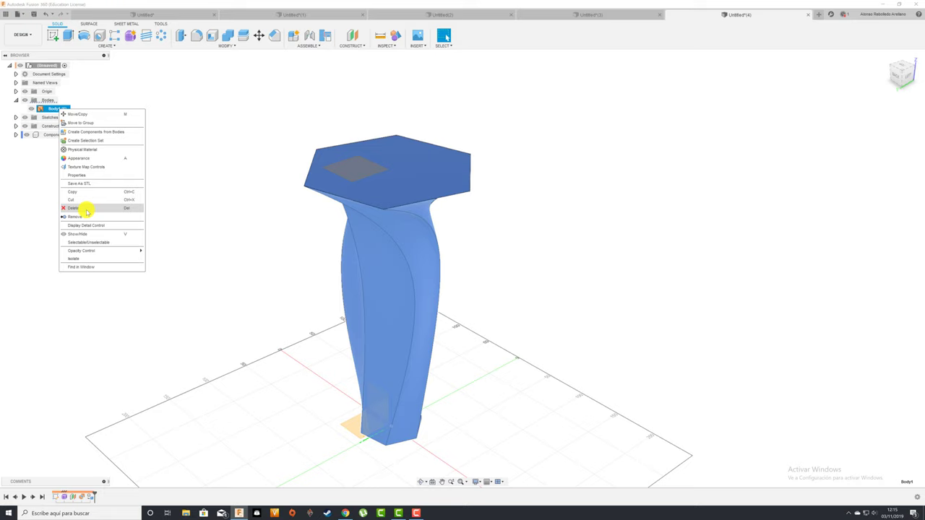
{"action": "left_click", "coordinate": [73, 208]}
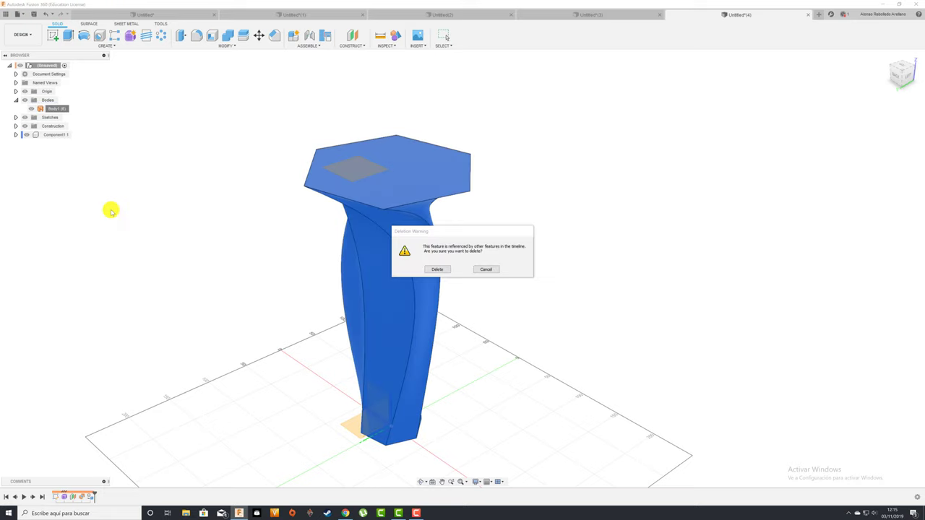
{"action": "left_click", "coordinate": [437, 271]}
{"action": "middle_click_drag", "start_coordinate": [274, 255], "coordinate": [258, 231], "text": "shift"}
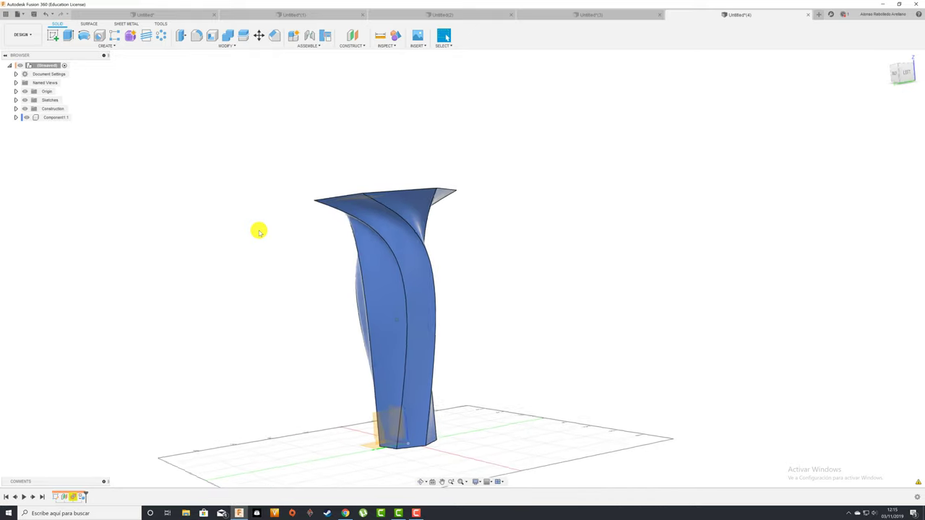
Begin a fillet on the twisted body, then cancel the mistaken face and edge selection.
{"action": "middle_click_drag", "start_coordinate": [259, 231], "coordinate": [270, 97], "text": "shift"}
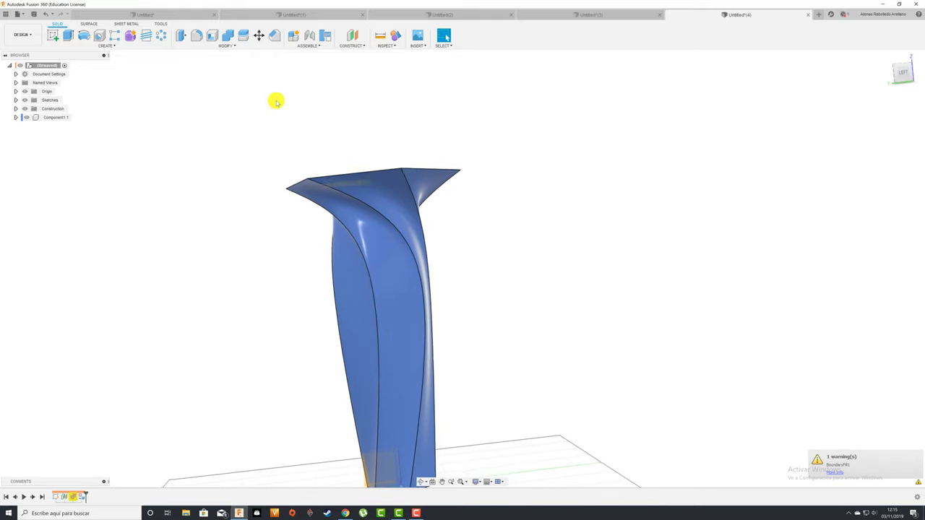
{"action": "left_click", "coordinate": [196, 35]}
{"action": "left_click_drag", "start_coordinate": [444, 244], "coordinate": [270, 273]}
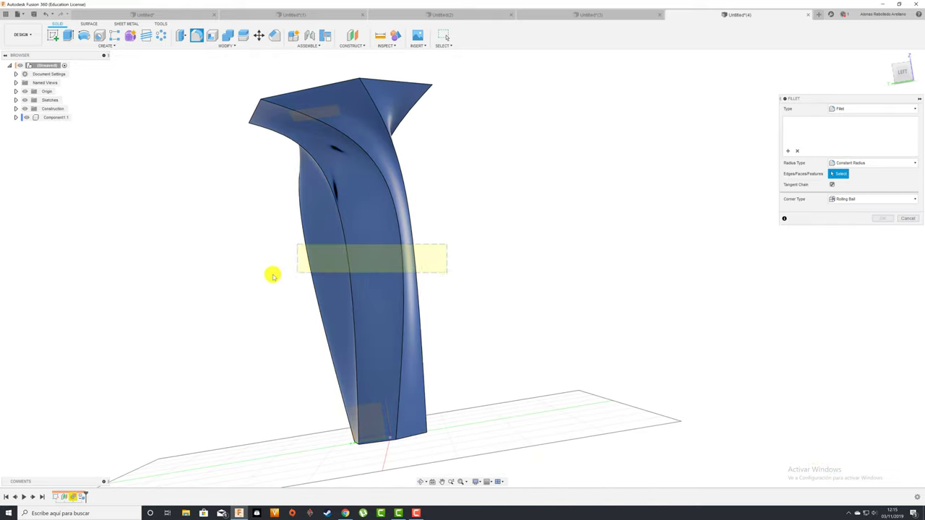
{"action": "mouse_move", "coordinate": [240, 275]}
{"action": "middle_mouse_down", "text": "shift"}
{"action": "mouse_move", "coordinate": [355, 192]}
{"action": "mouse_move", "coordinate": [331, 221]}
{"action": "middle_mouse_up", "text": "shift"}
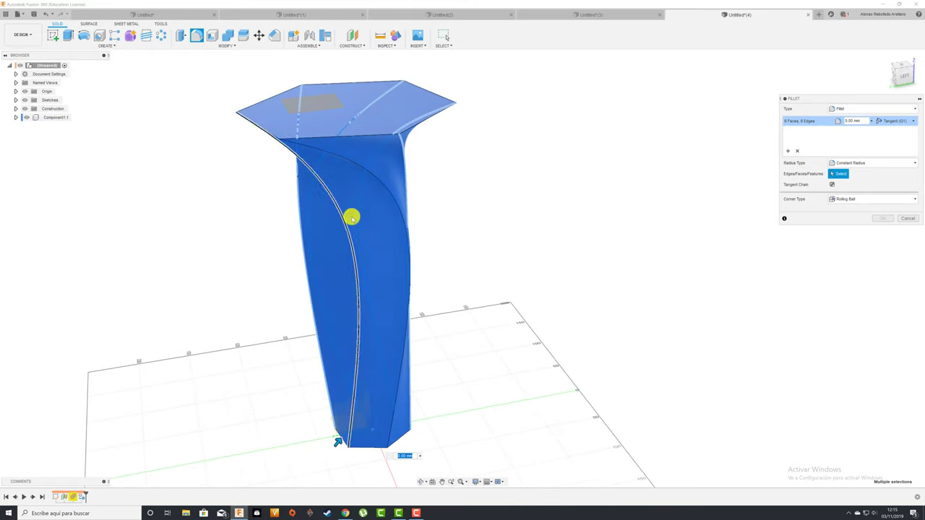
{"action": "left_click", "coordinate": [907, 218]}
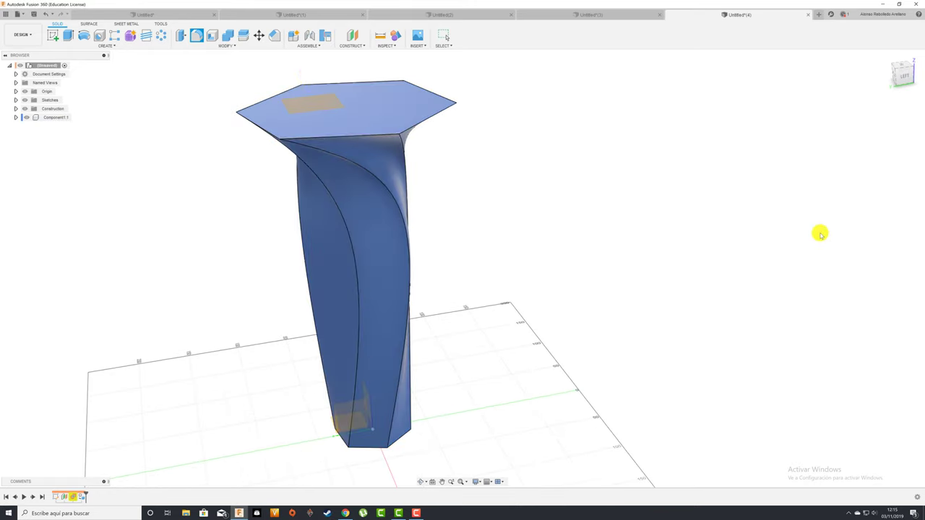
Fillet the six spiralling side edges of the vase with a 10 mm radius.
{"action": "left_click", "coordinate": [196, 35]}
{"action": "left_click", "coordinate": [379, 181]}
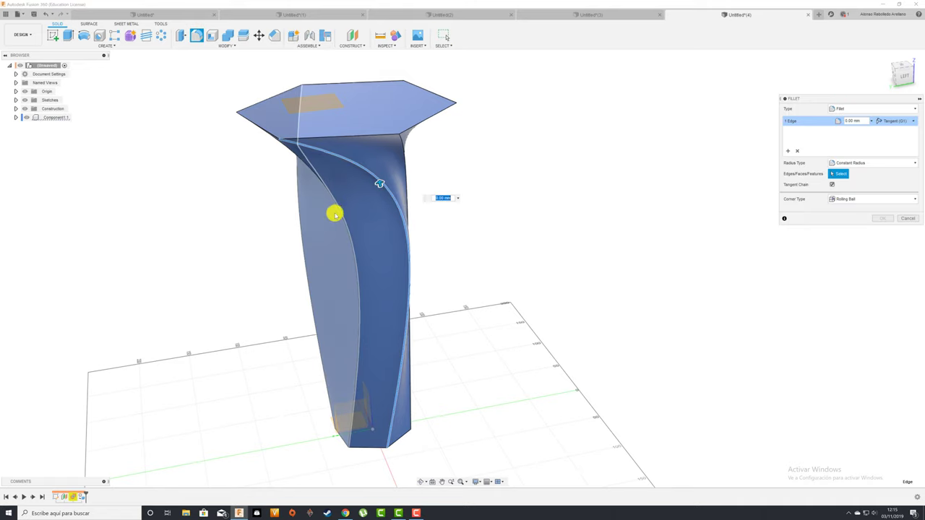
{"action": "mouse_move", "coordinate": [334, 208]}
{"action": "middle_mouse_down", "text": "shift"}
{"action": "mouse_move", "coordinate": [335, 239]}
{"action": "mouse_move", "coordinate": [354, 250]}
{"action": "mouse_move", "coordinate": [330, 270]}
{"action": "mouse_move", "coordinate": [345, 271]}
{"action": "middle_mouse_up", "text": "shift"}
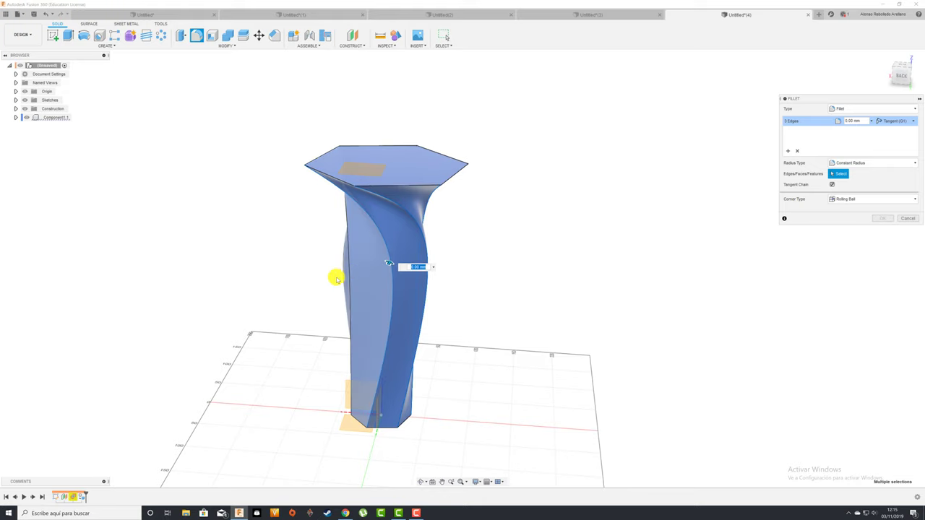
{"action": "left_click", "coordinate": [350, 273]}
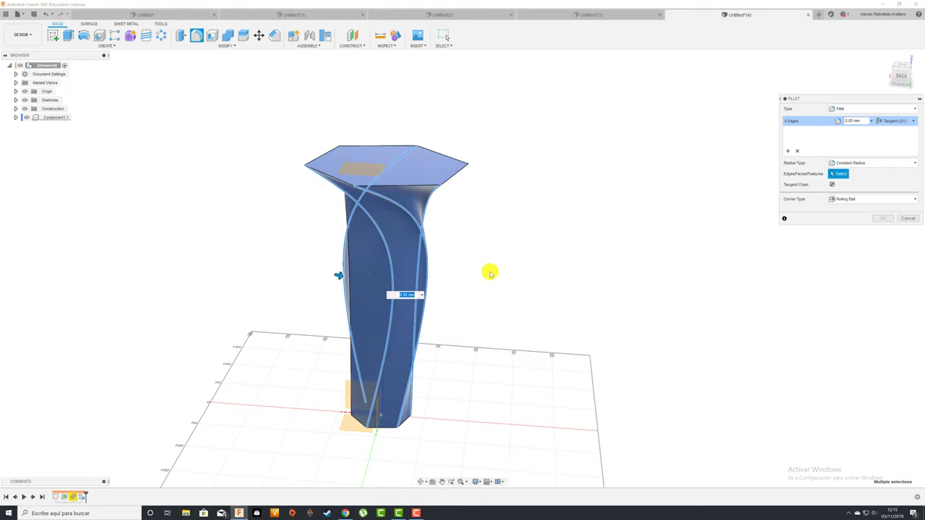
{"action": "middle_click_drag", "start_coordinate": [490, 272], "coordinate": [490, 273], "text": "shift"}
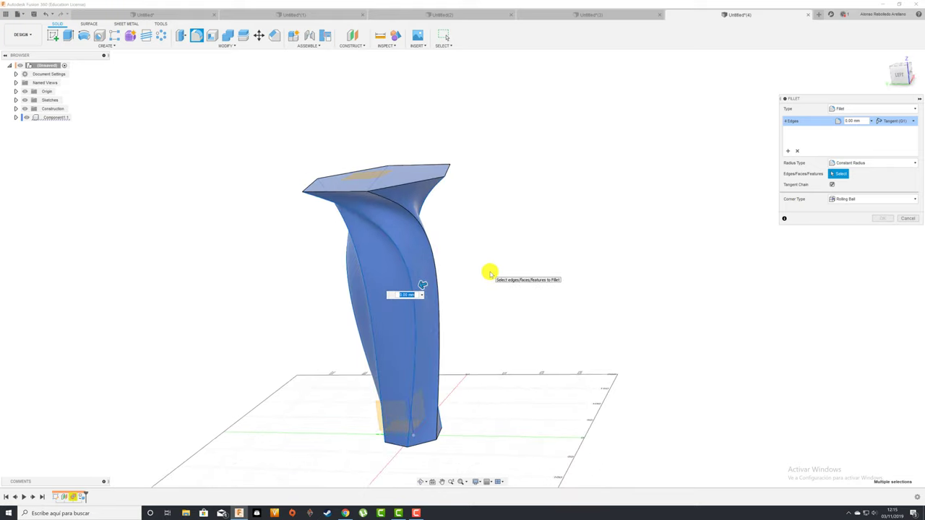
{"action": "left_click", "coordinate": [409, 211]}
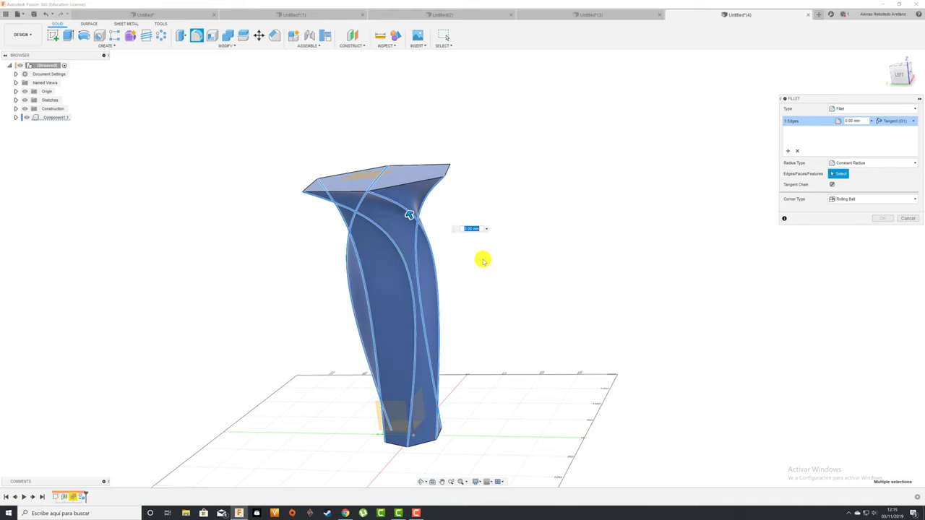
{"action": "middle_click_drag", "start_coordinate": [513, 281], "coordinate": [513, 281], "text": "shift"}
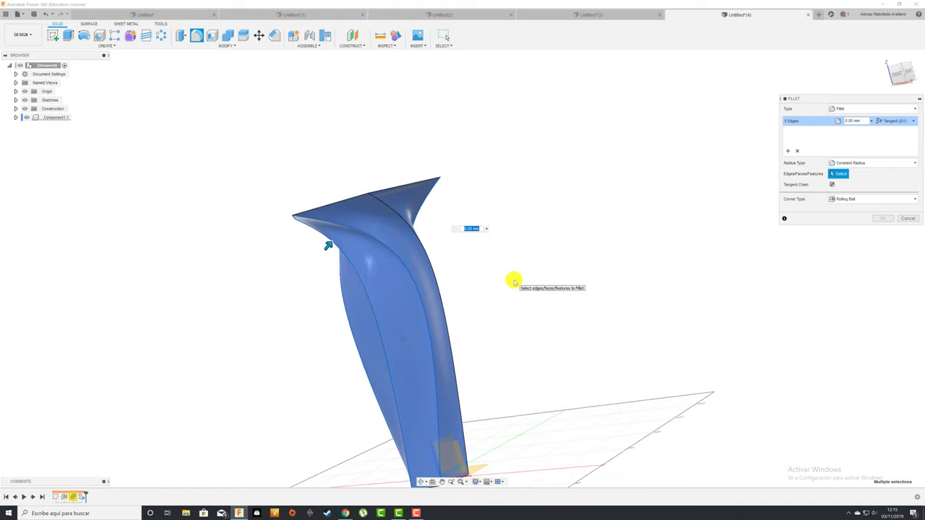
{"action": "left_click", "coordinate": [400, 216]}
{"action": "type", "text": "3"}
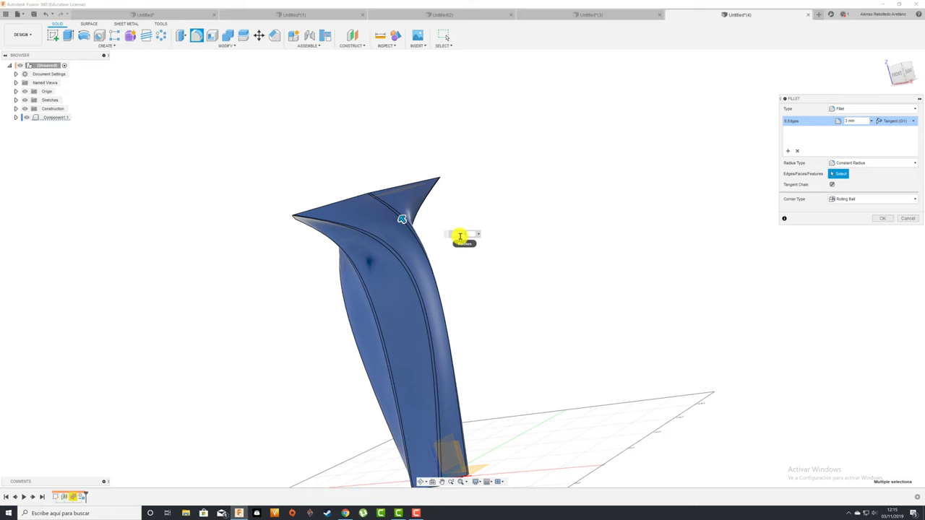
{"action": "type", "text": "10"}
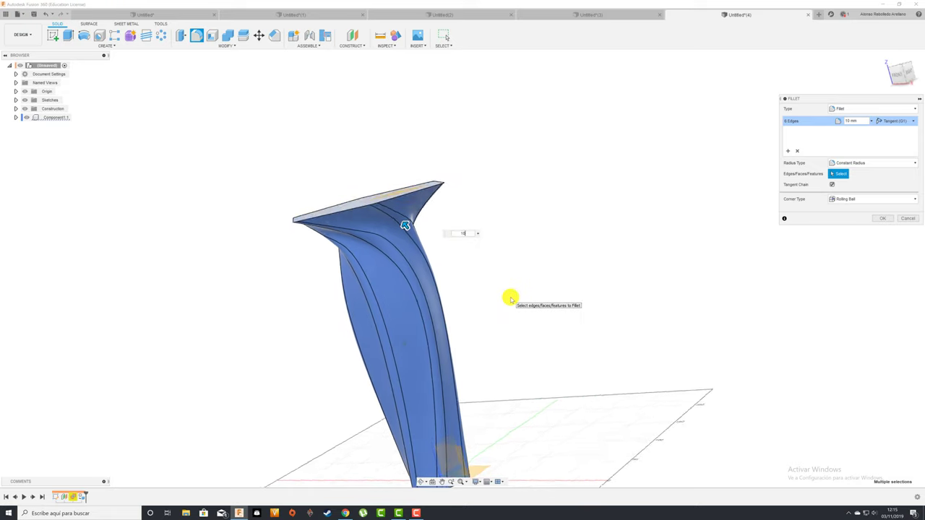
{"action": "left_click", "coordinate": [883, 218]}
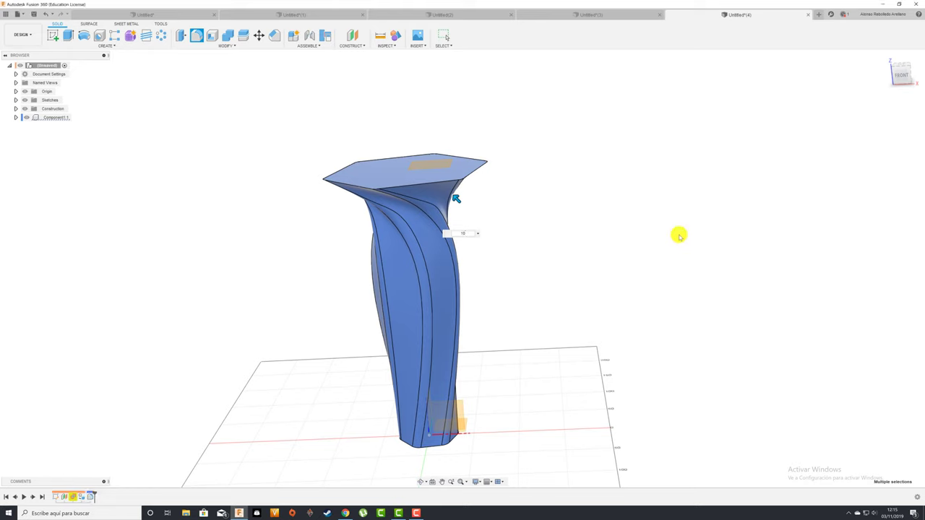
Shell the vase inward with 2 mm walls, removing the top hexagonal face.
{"action": "left_click", "coordinate": [212, 36]}
{"action": "left_click", "coordinate": [392, 181]}
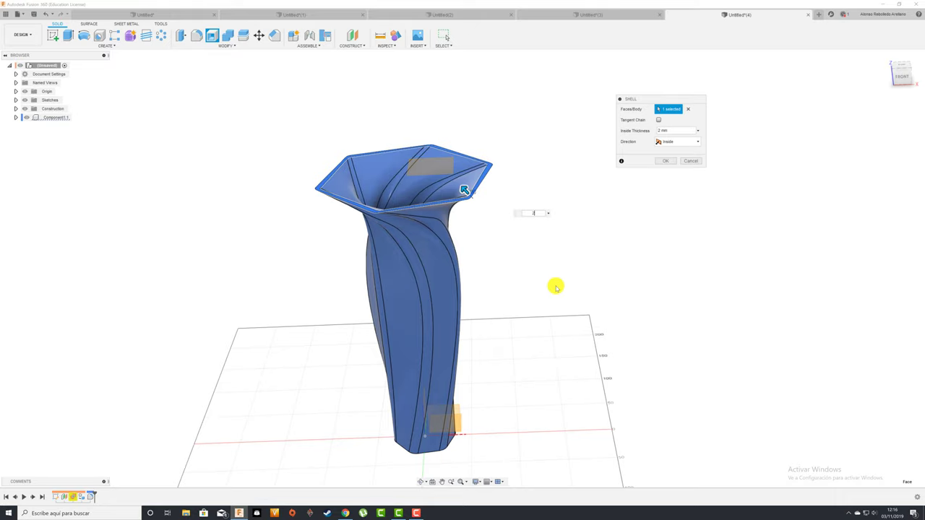
{"action": "left_click", "coordinate": [663, 163]}
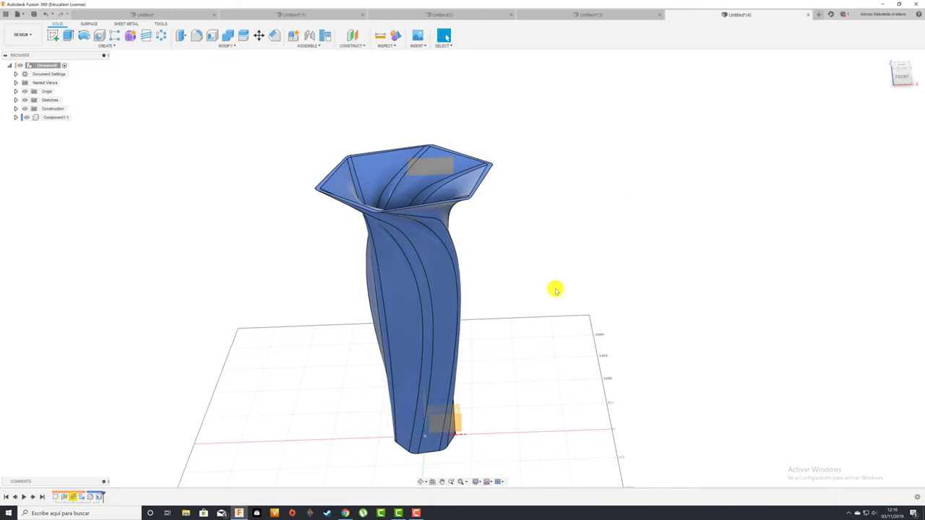
{"action": "middle_click_drag", "start_coordinate": [553, 287], "coordinate": [385, 55], "text": "shift"}
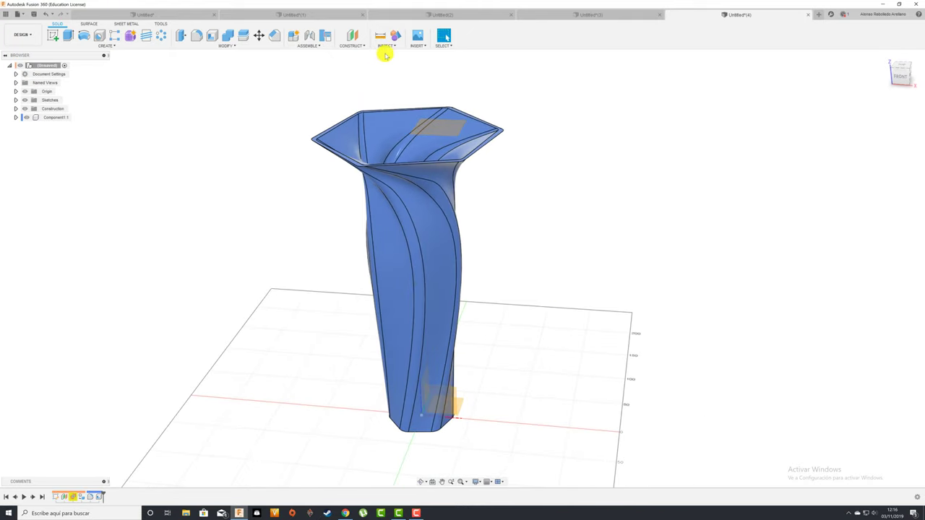
Add a section analysis on the vase's bottom face, dragging the section plane up through the vase.
{"action": "left_click", "coordinate": [387, 46]}
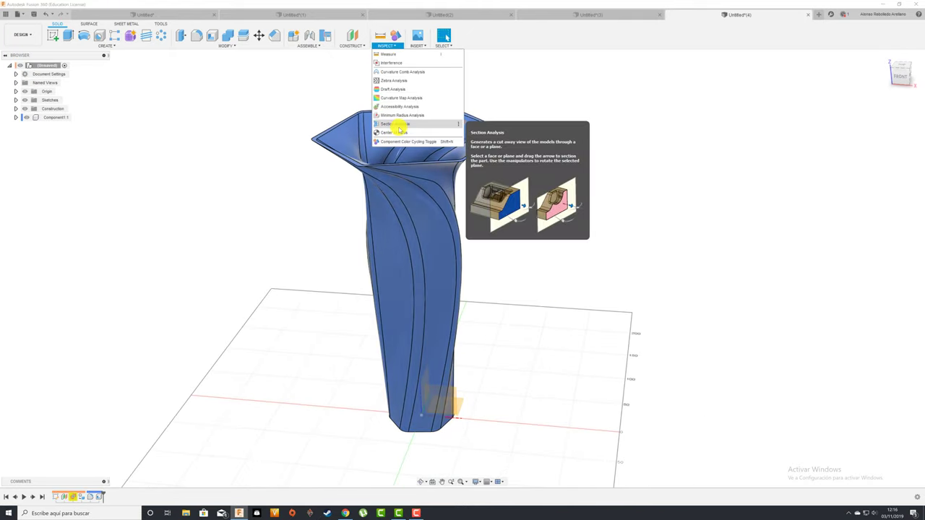
{"action": "left_click", "coordinate": [391, 125]}
{"action": "left_click", "coordinate": [463, 403]}
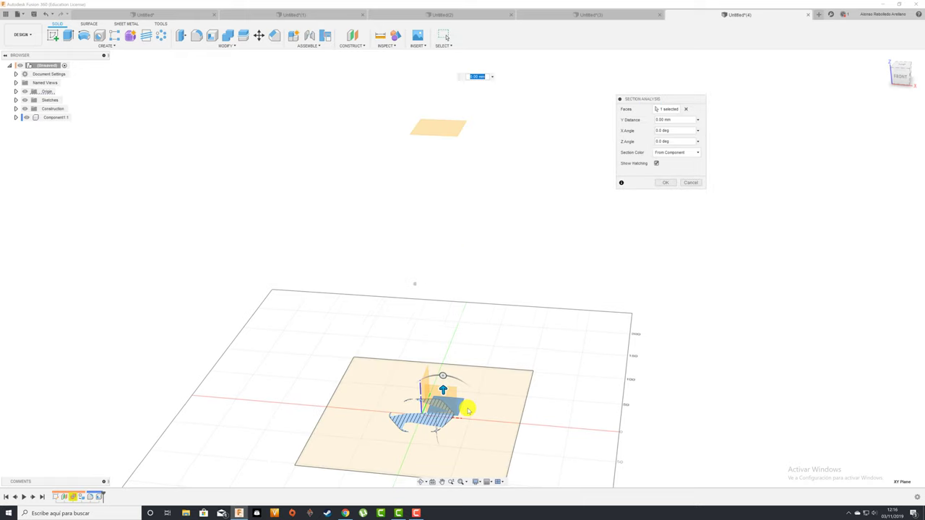
{"action": "mouse_move", "coordinate": [439, 390]}
{"action": "left_mouse_down"}
{"action": "mouse_move", "coordinate": [446, 250]}
{"action": "mouse_move", "coordinate": [431, 96]}
{"action": "left_mouse_up"}
{"action": "left_click", "coordinate": [661, 183]}
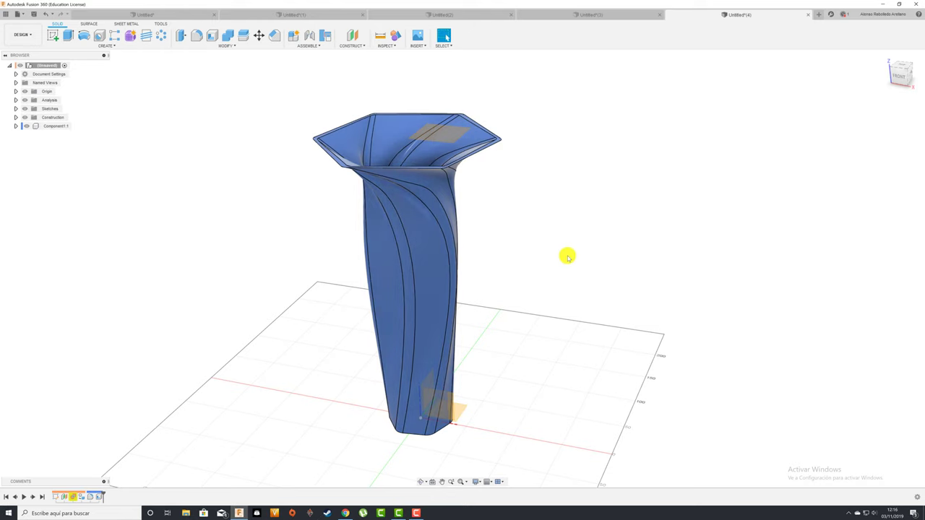
{"action": "middle_click_drag", "start_coordinate": [554, 275], "coordinate": [671, 319], "text": "shift"}
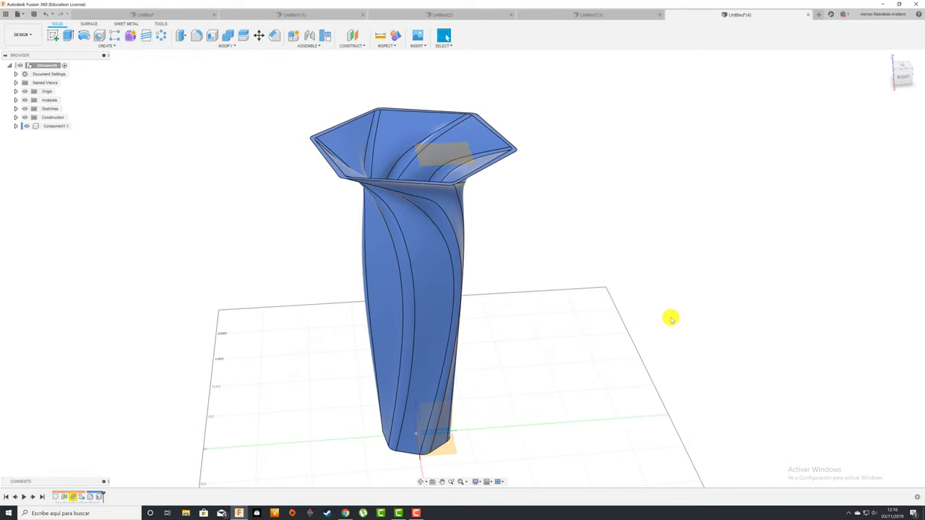